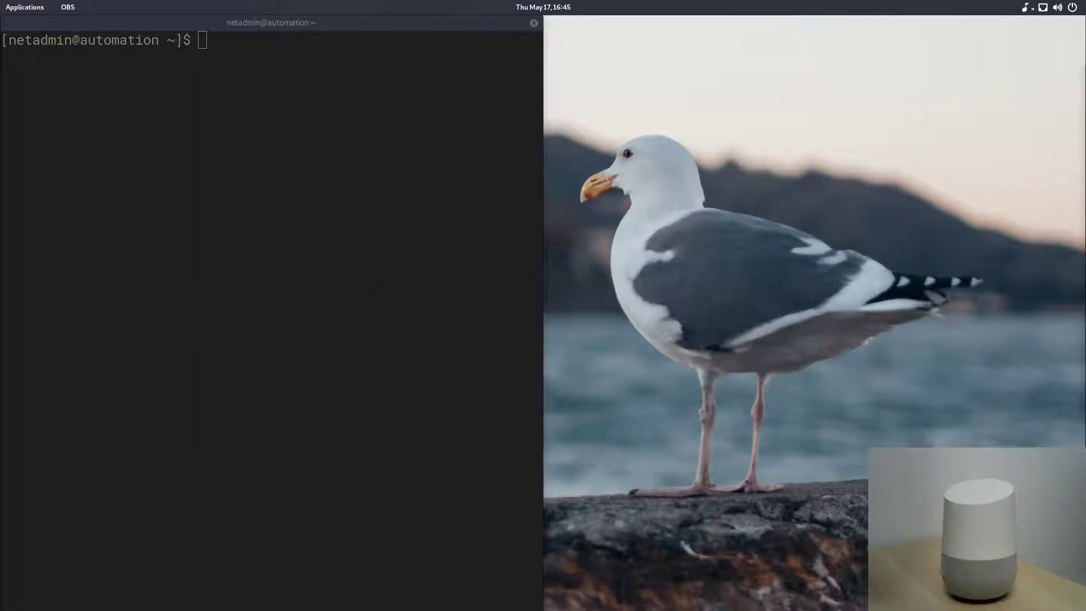
Step: Focus the Terminator window at its empty shell prompt
{"action": "left_click", "coordinate": [259, 413]}
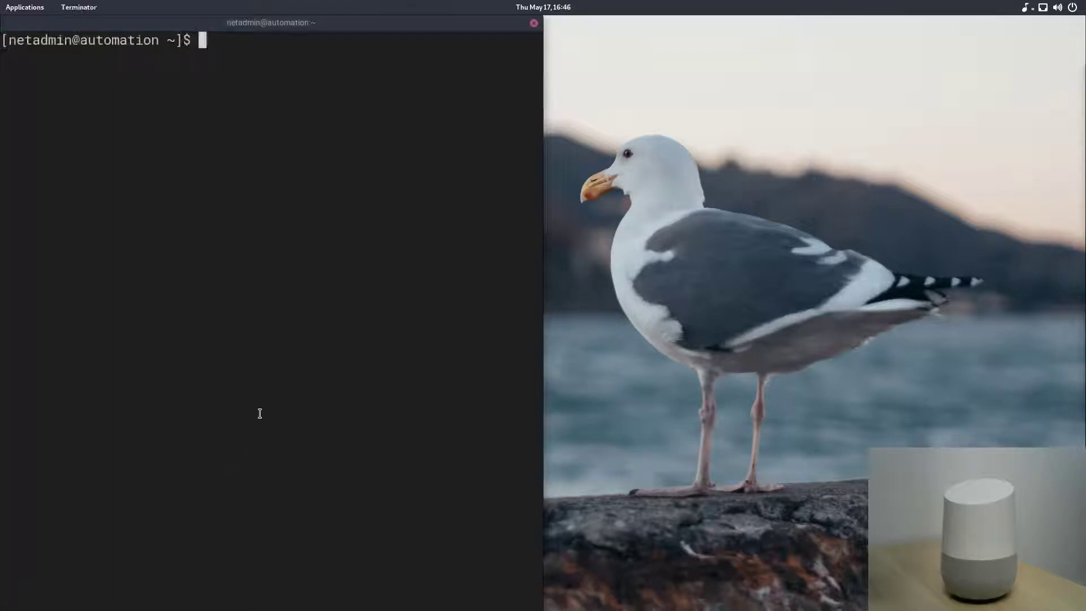
Step: Install the mosquitto package with sudo pacman -Sy mosquitto, confirming with y
{"action": "type", "text": "sudo pacman -Sy "}
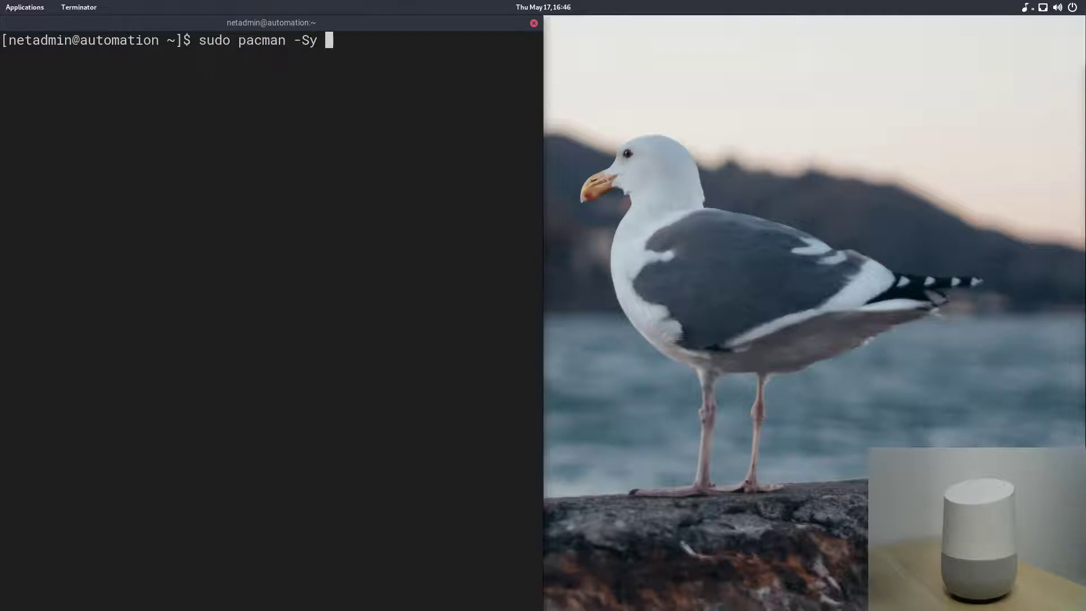
{"action": "type", "text": "mosquitt"}
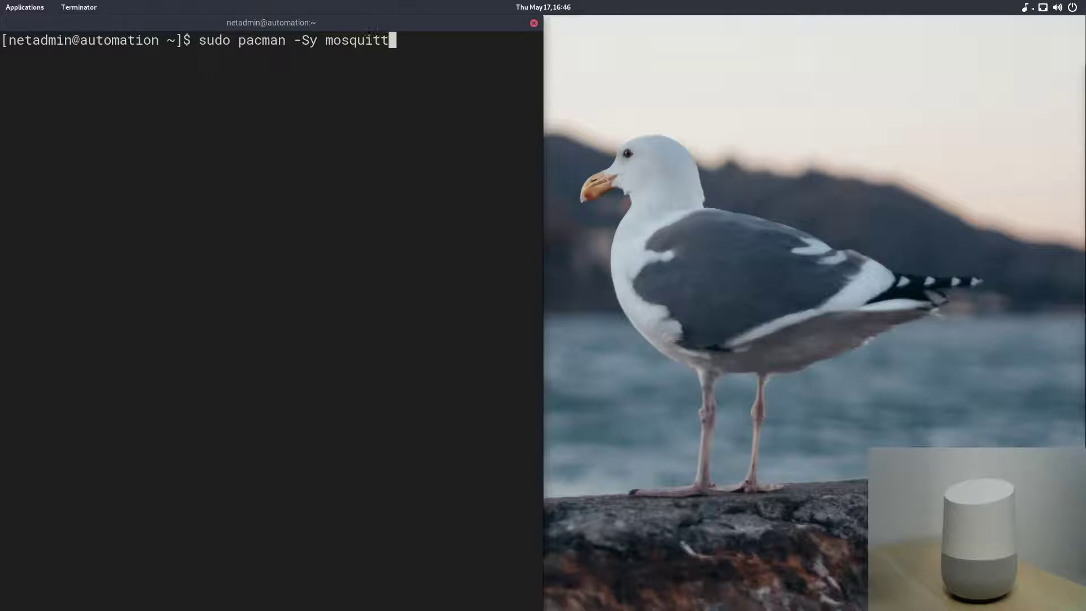
{"action": "type", "text": "o"}
{"action": "key", "text": "Return"}
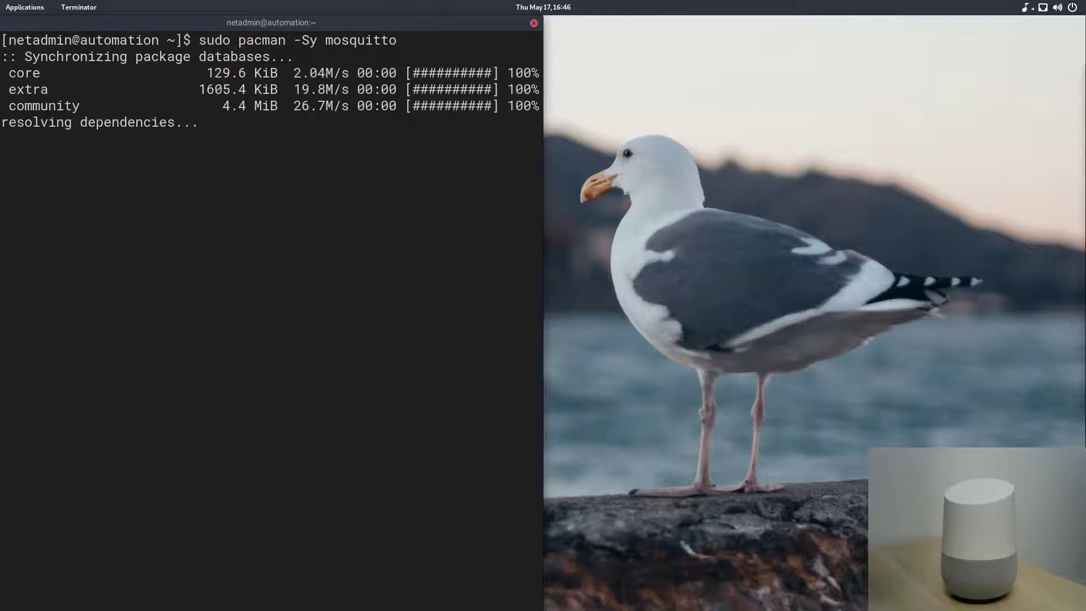
{"action": "type", "text": "y"}
{"action": "key", "text": "Return"}
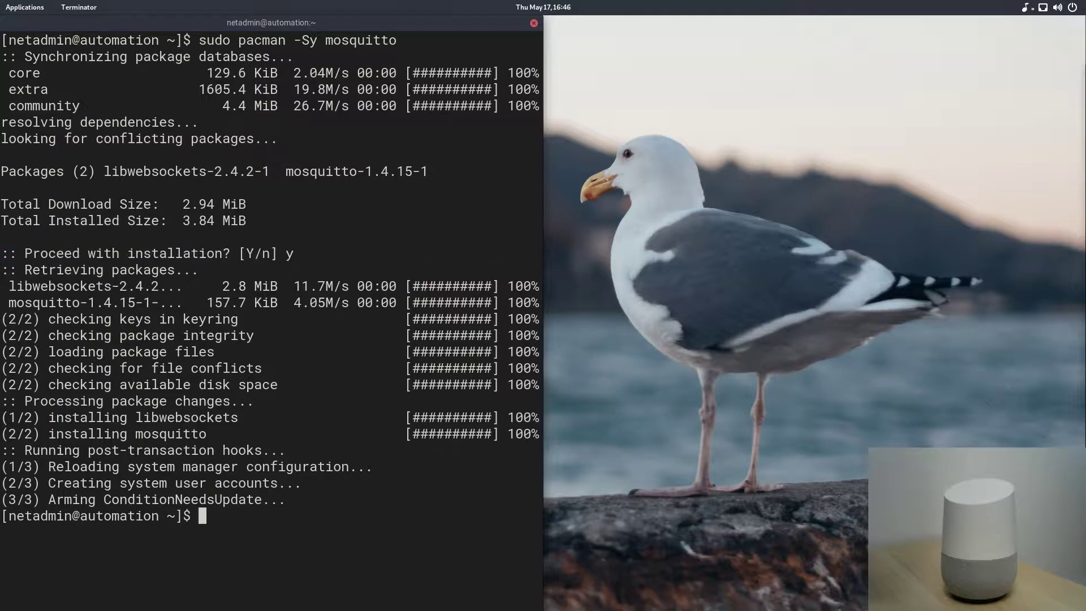
Step: Enable mosquitto at boot and start its service with systemctl
{"action": "type", "text": "sudo sy"}
{"action": "key", "text": "BackSpace"}
{"action": "type", "text": "ystemc"}
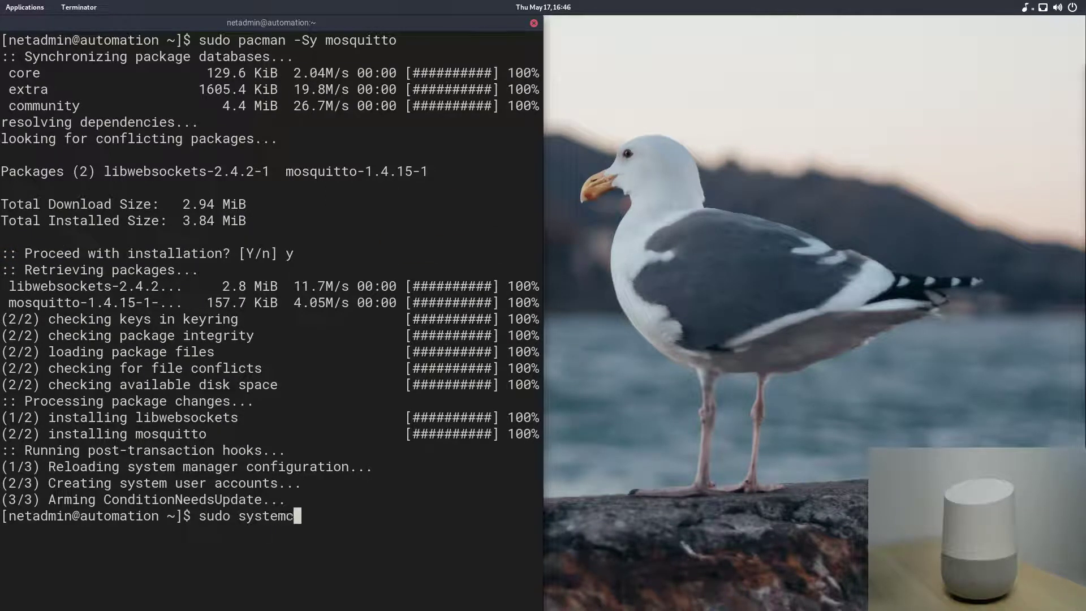
{"action": "type", "text": "tl enable mos"}
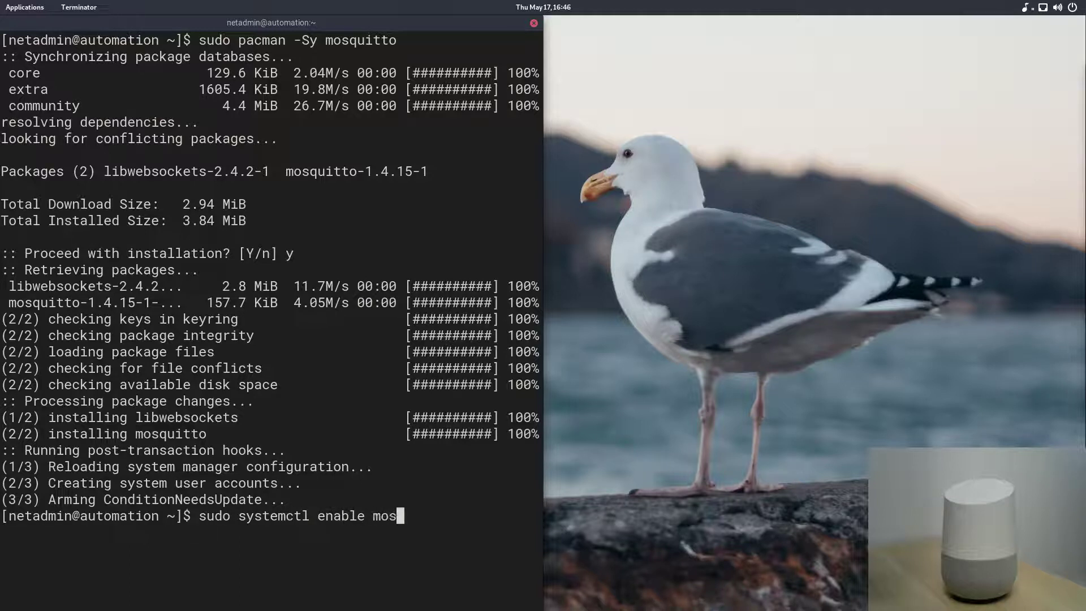
{"action": "type", "text": "quitto"}
{"action": "key", "text": "Return"}
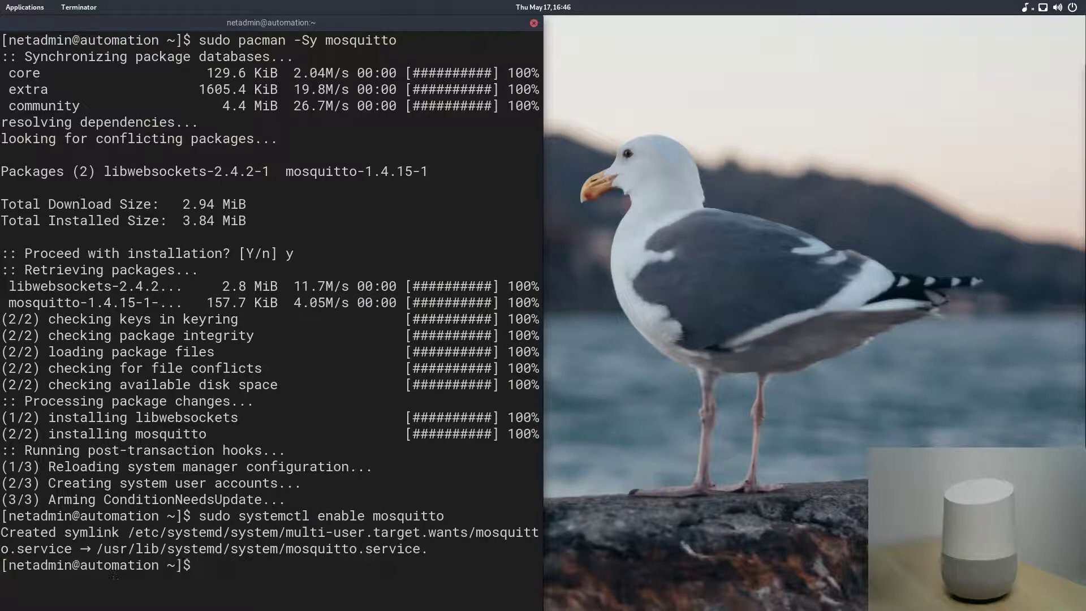
{"action": "type", "text": "sudo systemc"}
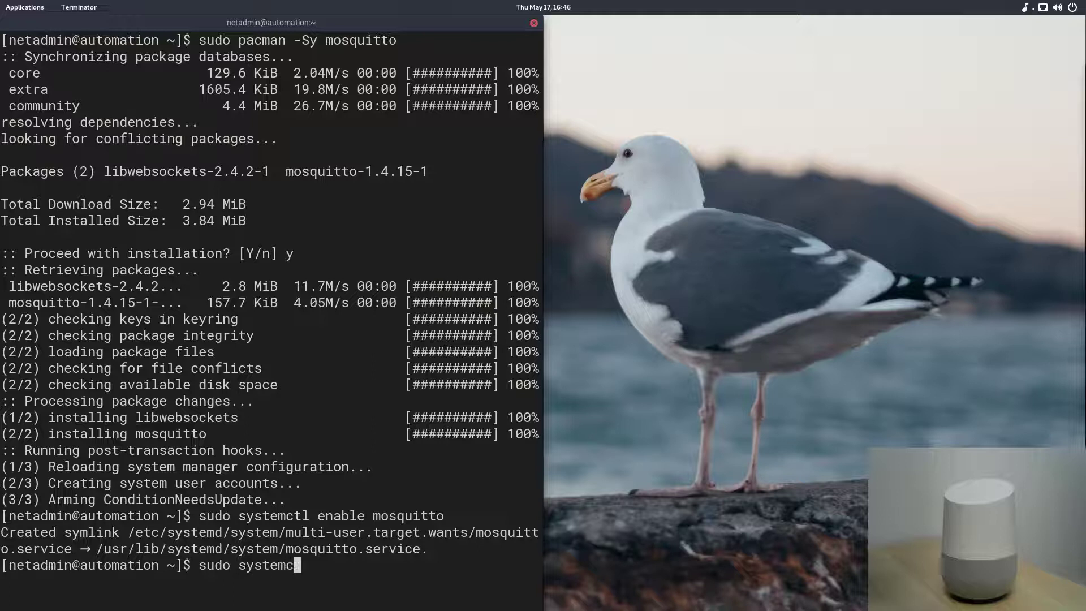
{"action": "type", "text": "tl start mos"}
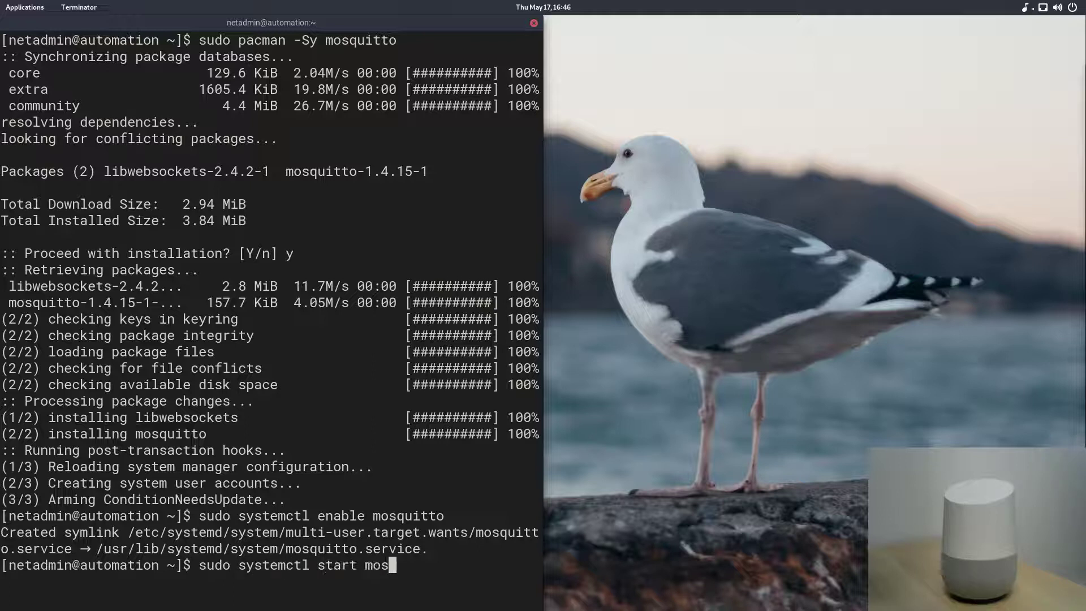
{"action": "type", "text": "quitto"}
{"action": "key", "text": "Return"}
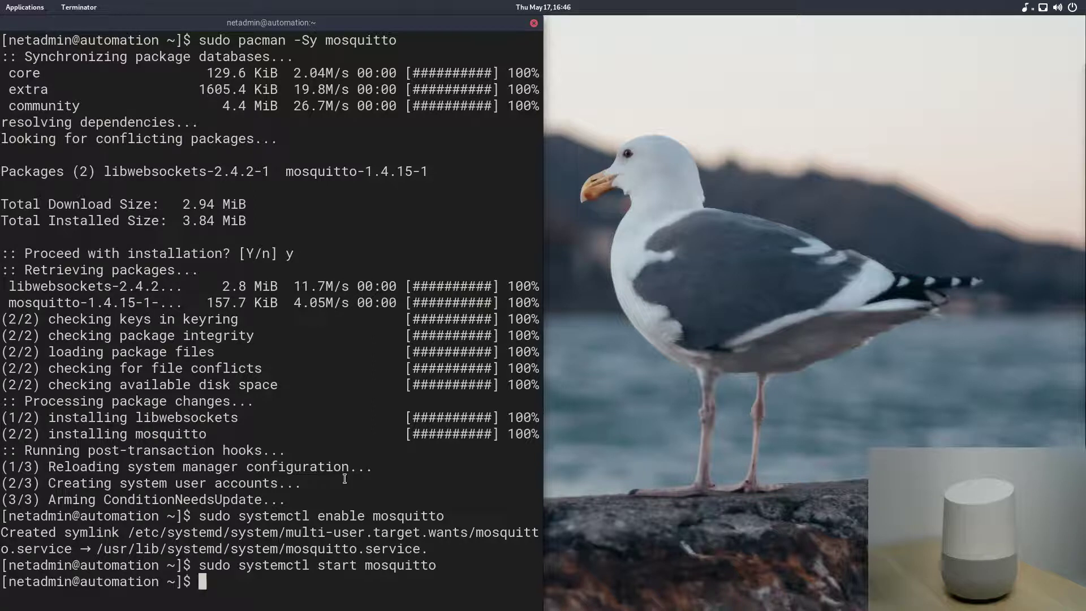
Step: Open .homeassistant/configuration.yaml in vi with the terminal maximized
{"action": "type", "text": "cd .homeassistant/"}
{"action": "key", "text": "Return"}
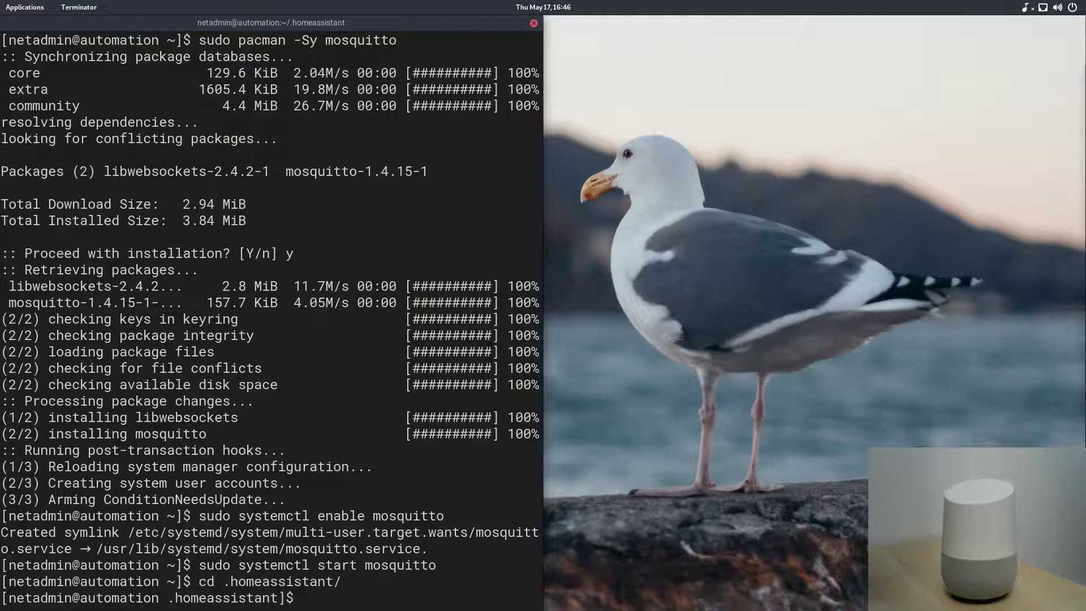
{"action": "type", "text": "vi conf"}
{"action": "key", "text": "Tab"}
{"action": "key", "text": "Return"}
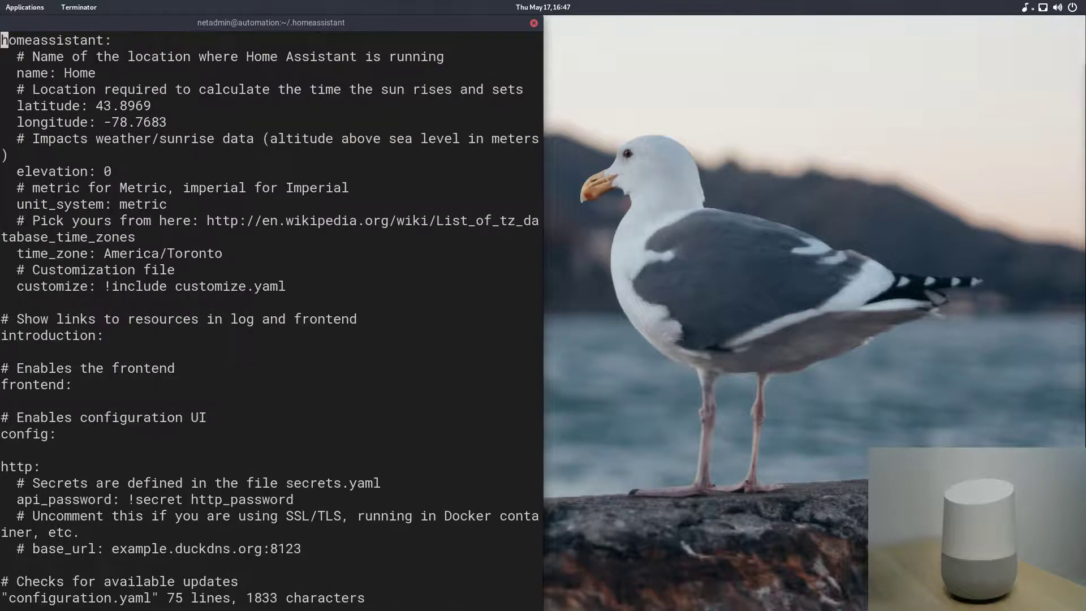
{"action": "key", "text": "alt+F10"}
Step: Move to the end of configuration.yaml and delete the include lines there
{"action": "key", "text": "Down"}
{"action": "key", "text": "Down"}
{"action": "key", "text": "Down"}
{"action": "key", "text": "Down"}
{"action": "key", "text": "Down"}
{"action": "key", "text": "Down"}
{"action": "key", "text": "Down"}
{"action": "key", "text": "Down"}
{"action": "key", "text": "Down"}
{"action": "key", "text": "Down"}
{"action": "key", "text": "Down"}
{"action": "key", "text": "Down"}
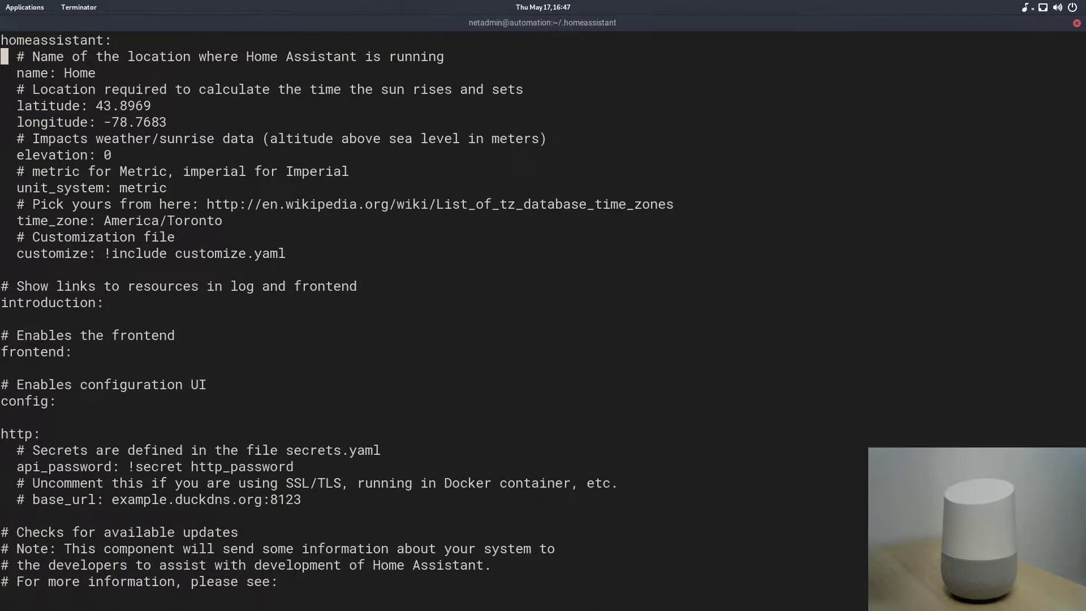
{"action": "key", "text": "Down"}
{"action": "key", "text": "Down"}
{"action": "key", "text": "Down"}
{"action": "key", "text": "Down"}
{"action": "key", "text": "Down"}
{"action": "key", "text": "Down"}
{"action": "key", "text": "Down"}
{"action": "key", "text": "Down"}
{"action": "key", "text": "Down"}
{"action": "key", "text": "Down"}
{"action": "key", "text": "Down"}
{"action": "key", "text": "Down"}
{"action": "key", "text": "Down"}
{"action": "key", "text": "Down"}
{"action": "key", "text": "Down"}
{"action": "key", "text": "Down"}
{"action": "key", "text": "Down"}
{"action": "key", "text": "Down"}
{"action": "key", "text": "Down"}
{"action": "key", "text": "Down"}
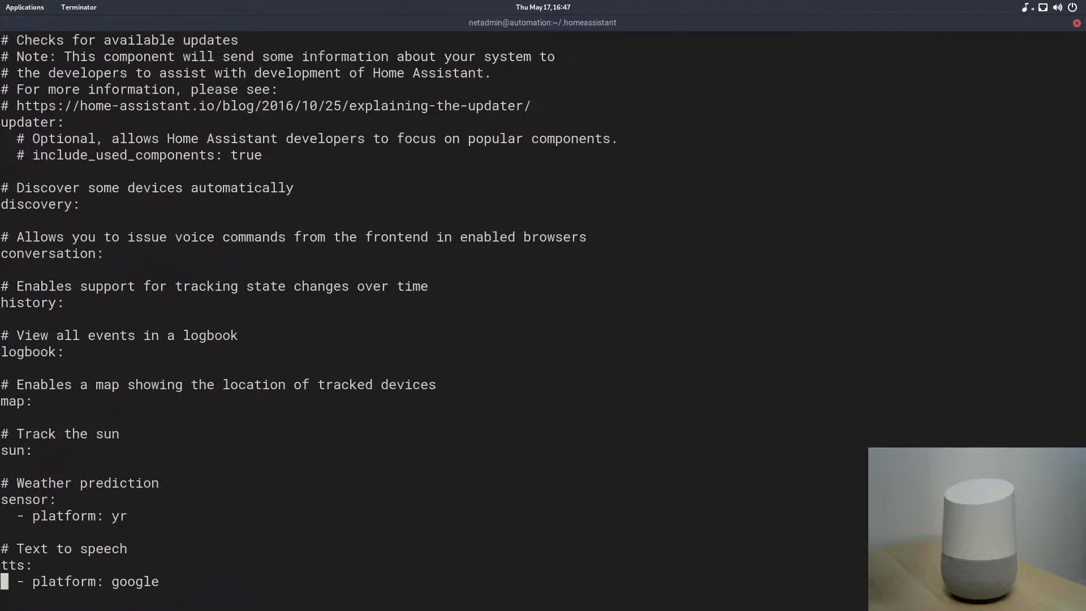
{"action": "key", "text": "Down"}
{"action": "key", "text": "Down"}
{"action": "key", "text": "Down"}
{"action": "key", "text": "Down"}
{"action": "key", "text": "Up"}
{"action": "key", "text": "Up"}
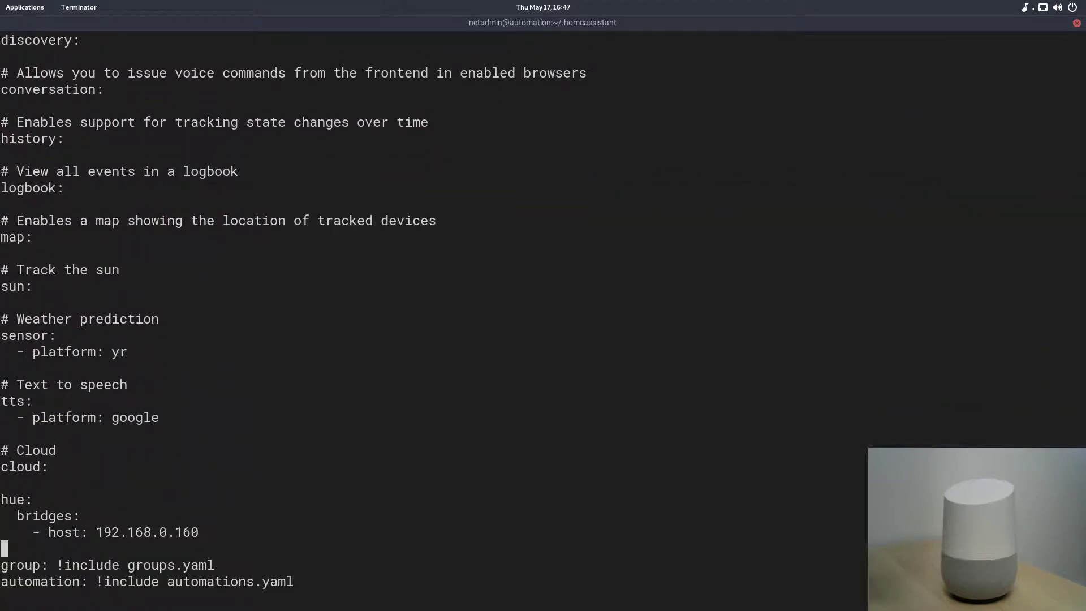
{"action": "key", "text": "Down"}
{"action": "key", "text": "d"}
{"action": "key", "text": "d"}
{"action": "key", "text": "d"}
{"action": "key", "text": "d"}
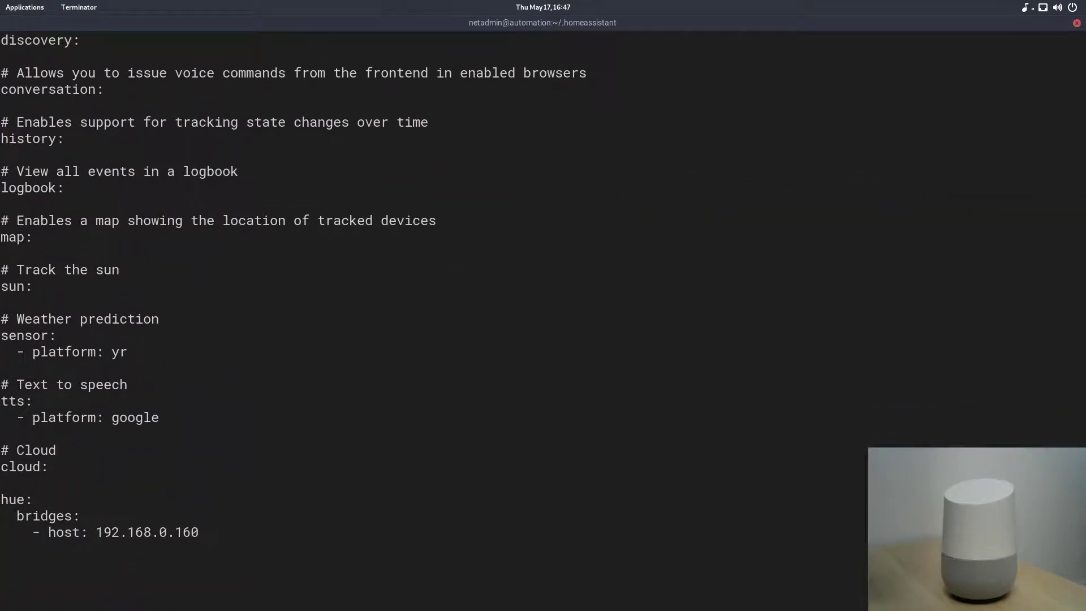
Step: Add 'mqtt:' with 'broker: 127.0.0.1' and save the file with :wq
{"action": "type", "text": "imqtt:"}
{"action": "key", "text": "Return"}
{"action": "type", "text": "broker: 192.16"}
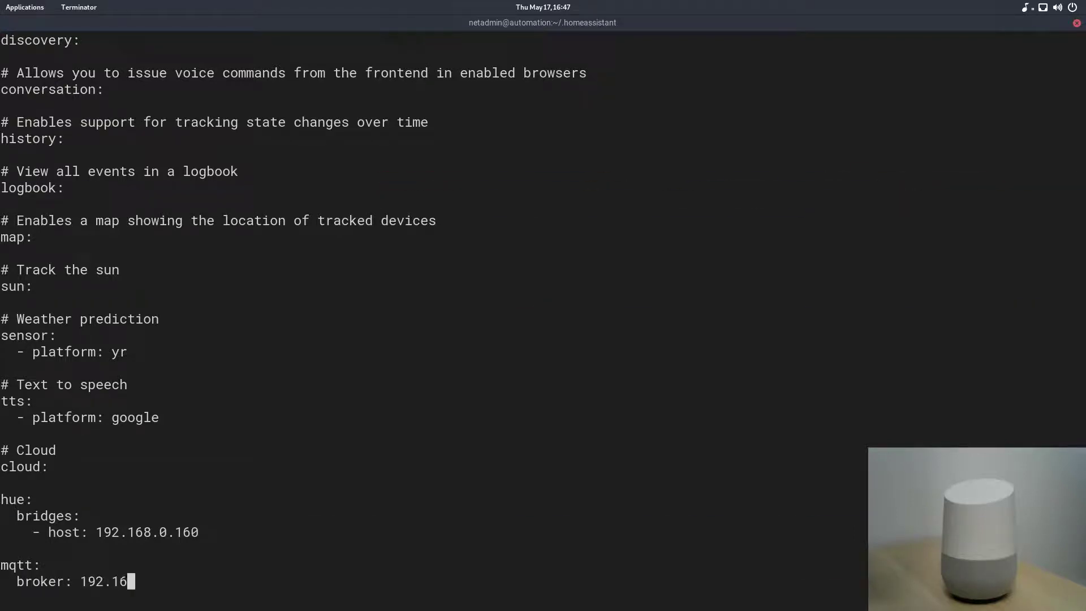
{"action": "key", "text": "Left"}
{"action": "key", "text": "Left"}
{"action": "key", "text": "Left"}
{"action": "key", "text": "Left"}
{"action": "key", "text": "Left"}
{"action": "key", "text": "Left"}
{"action": "type", "text": "lxi7"}
{"action": "key", "text": "Escape"}
{"action": "key", "text": "x"}
{"action": "type", "text": "pllC0.0.1"}
{"action": "key", "text": "Escape"}
{"action": "type", "text": ":wq"}
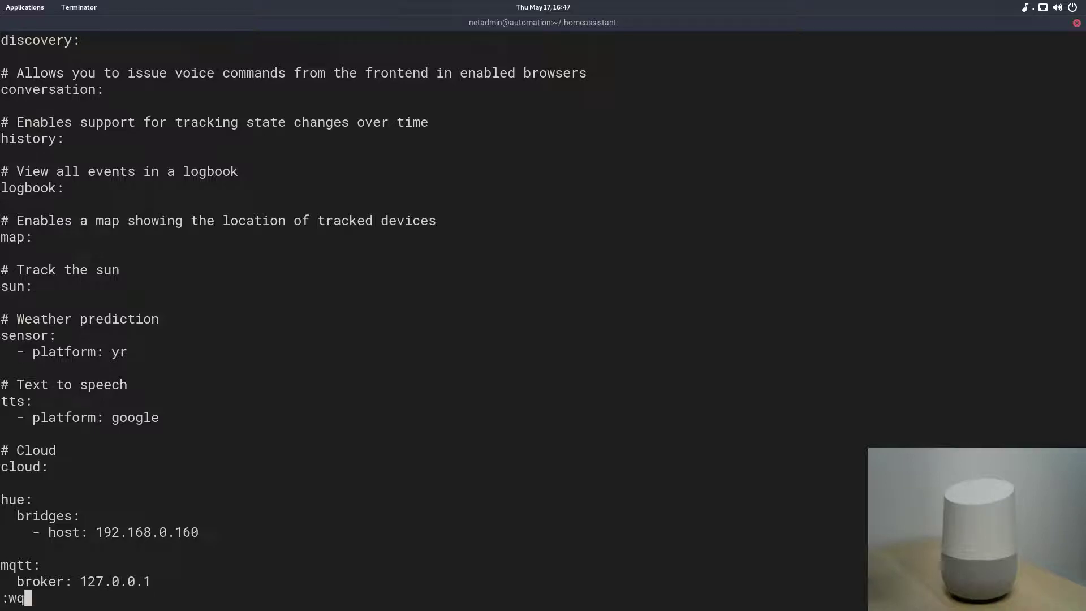
{"action": "key", "text": "Return"}
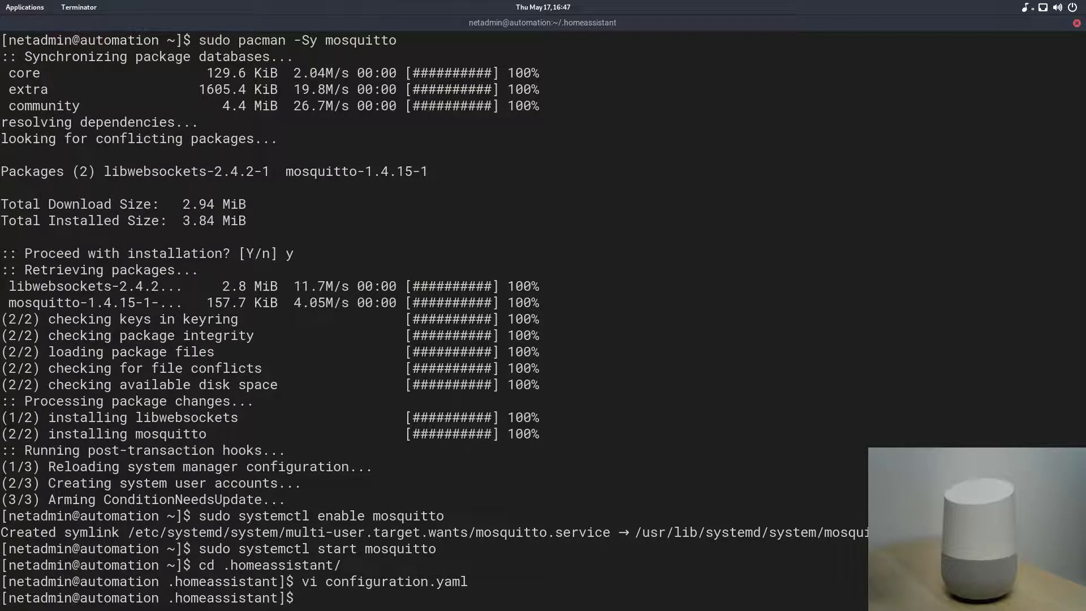
Step: Restart the hass service and open the mosquitto journal with journalctl -u mosquitto
{"action": "type", "text": "sudo systemc"}
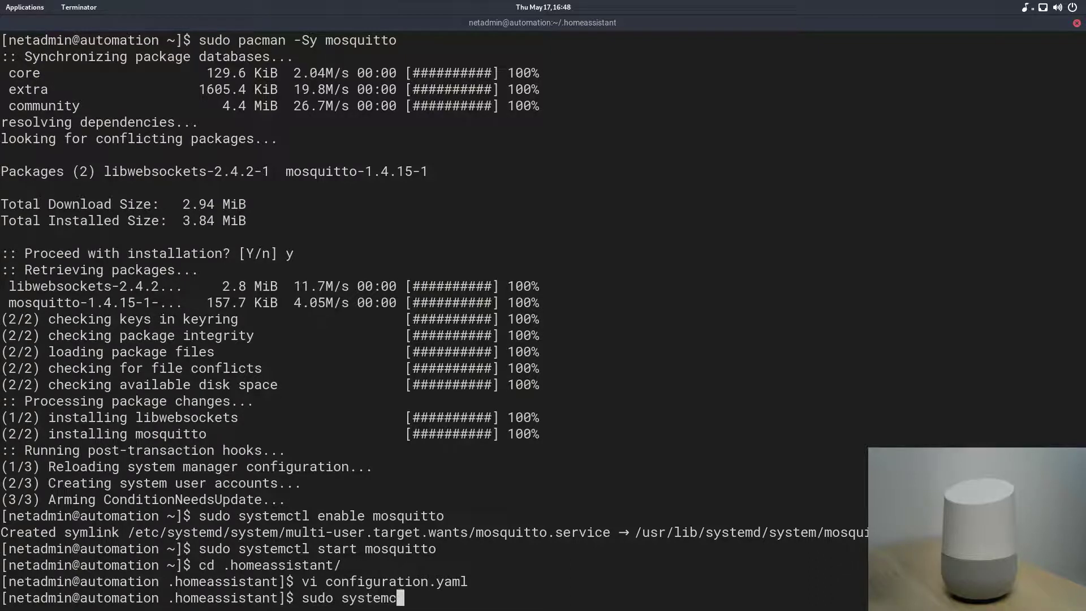
{"action": "type", "text": "tl restart hass"}
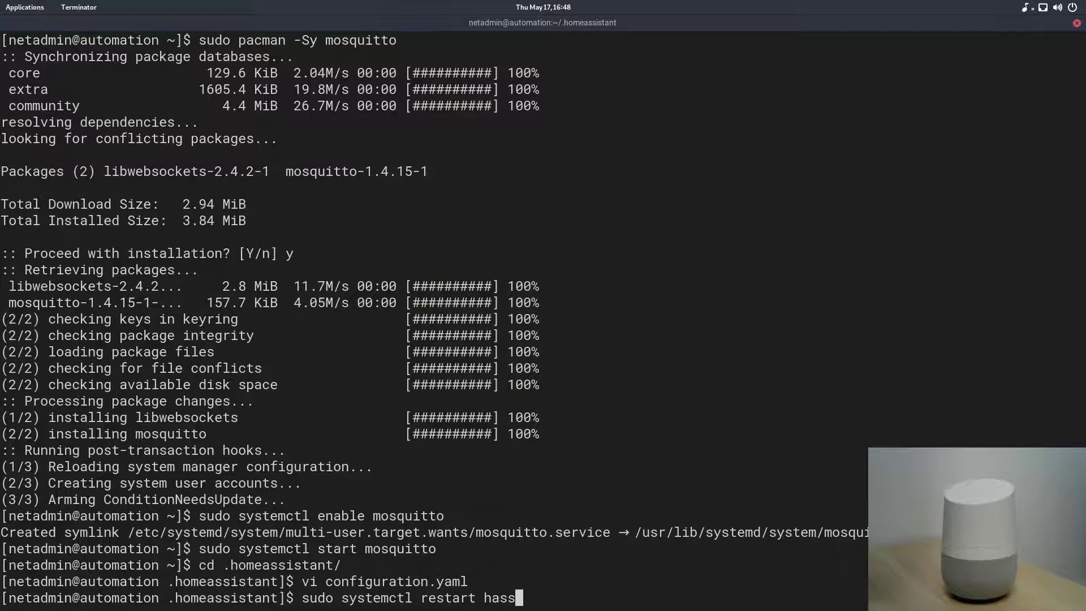
{"action": "key", "text": "Return"}
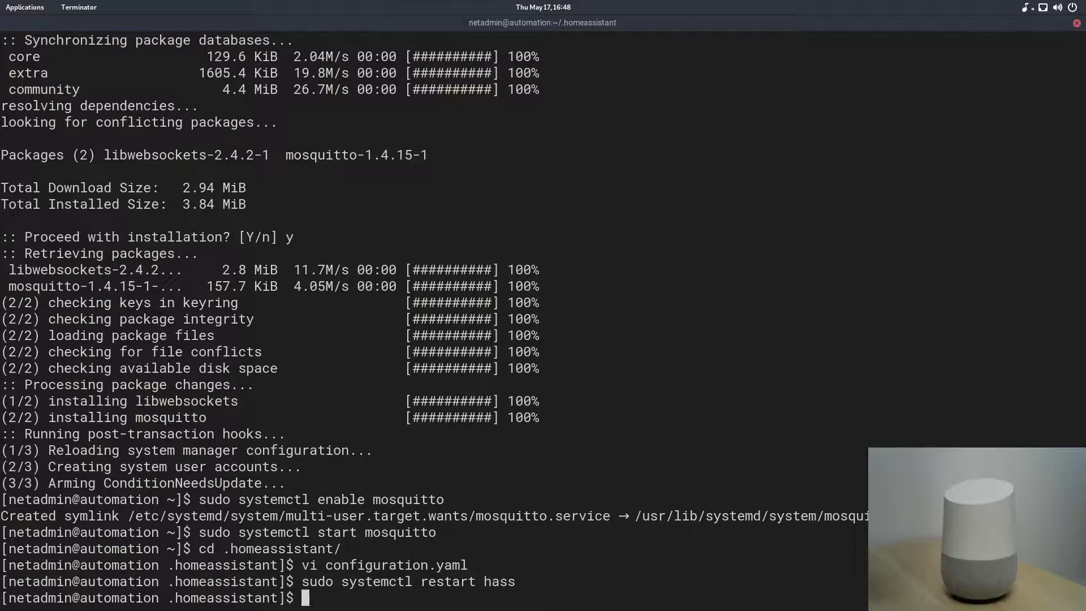
{"action": "type", "text": "sudo journalctl "}
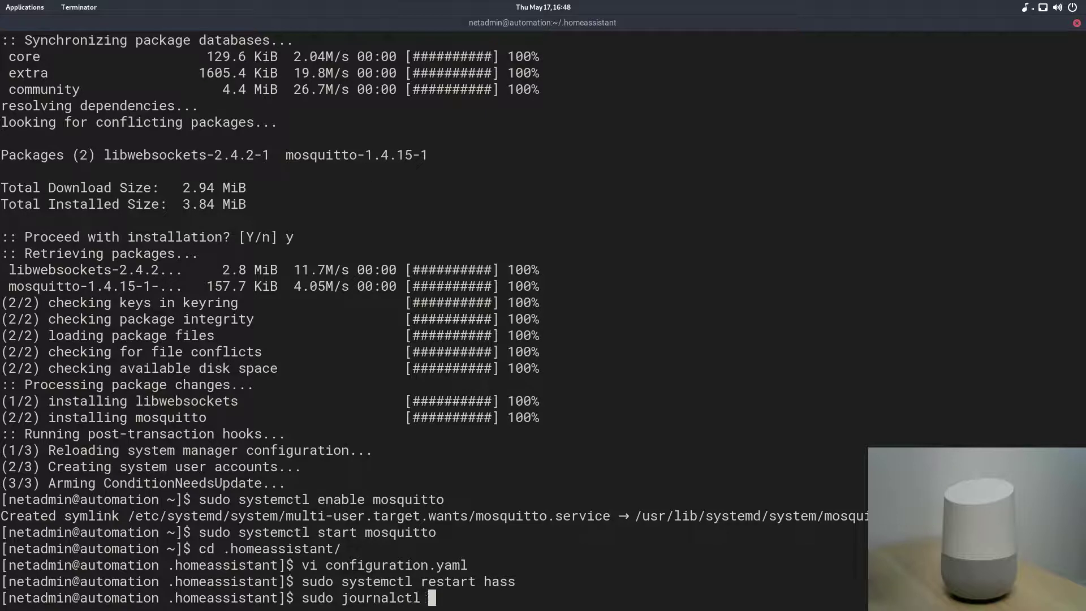
{"action": "type", "text": "-u mosquitto"}
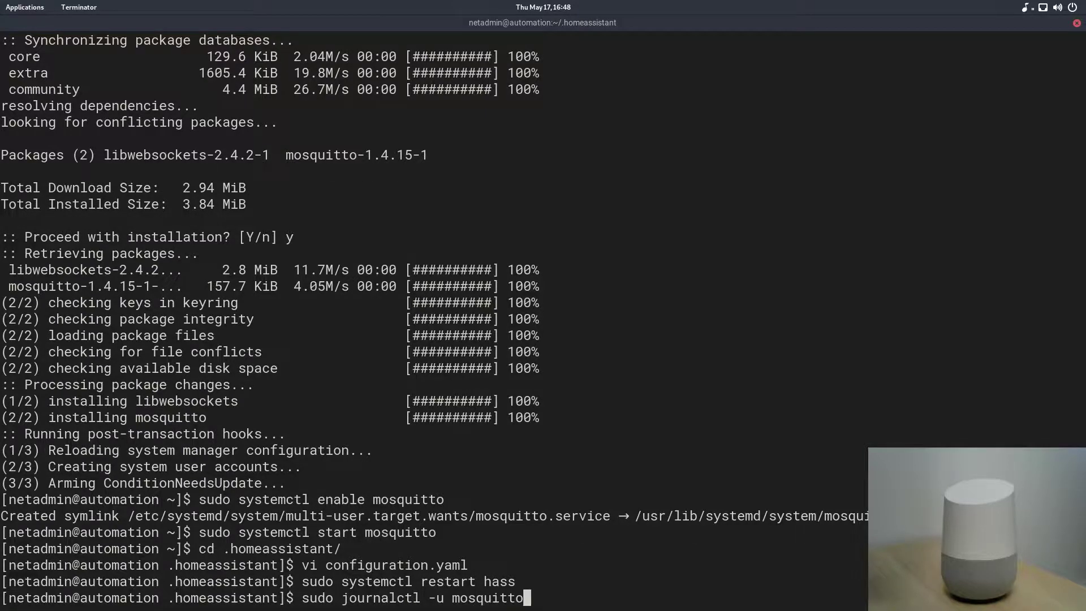
{"action": "key", "text": "Return"}
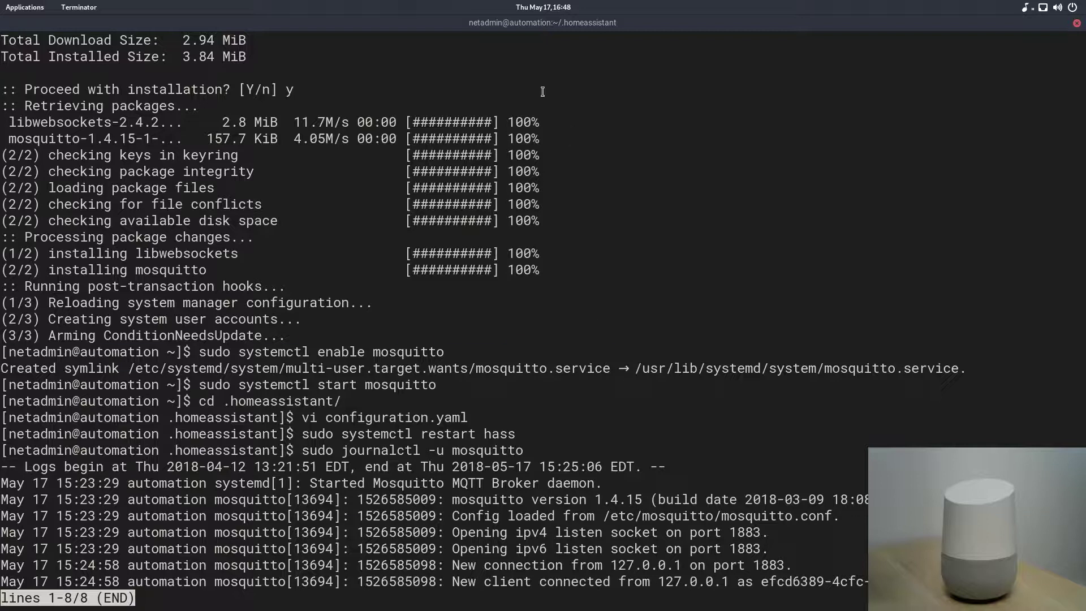
Step: Resize the log window, highlight the new connection entries on port 1883, then quit the viewer
{"action": "left_click_drag", "start_coordinate": [557, 26], "coordinate": [300, 39]}
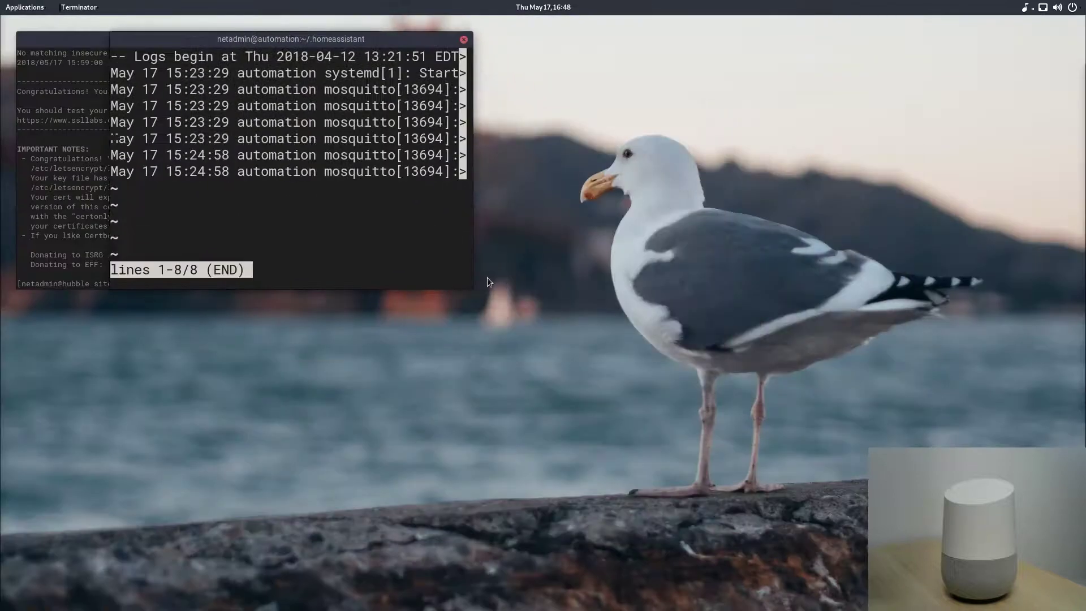
{"action": "left_click_drag", "start_coordinate": [472, 287], "coordinate": [1083, 574]}
{"action": "left_click_drag", "start_coordinate": [745, 46], "coordinate": [652, 44]}
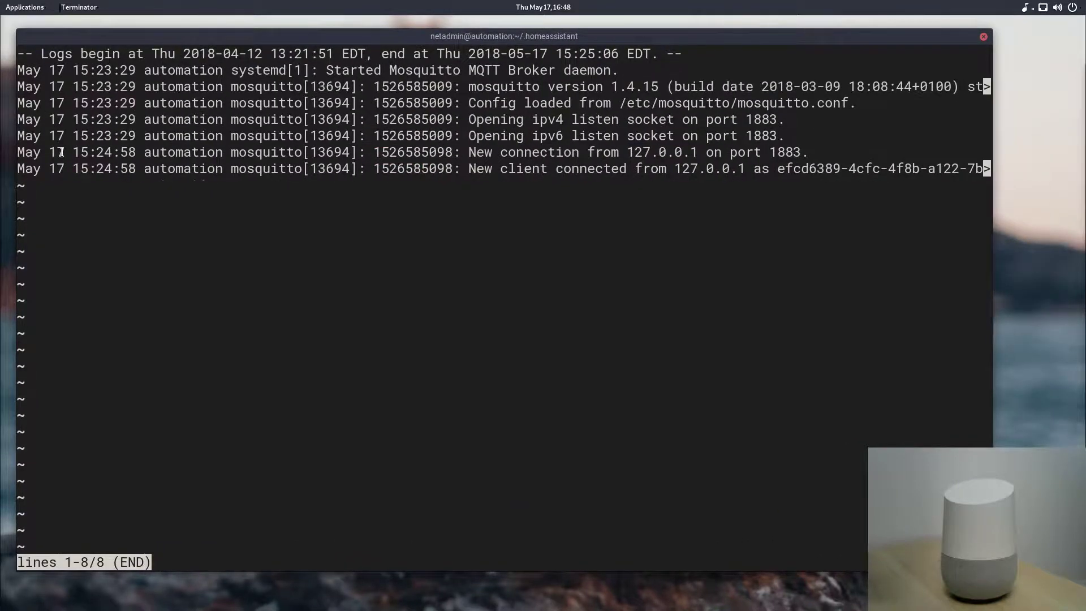
{"action": "left_click_drag", "start_coordinate": [61, 151], "coordinate": [272, 152]}
{"action": "left_click_drag", "start_coordinate": [469, 151], "coordinate": [904, 170]}
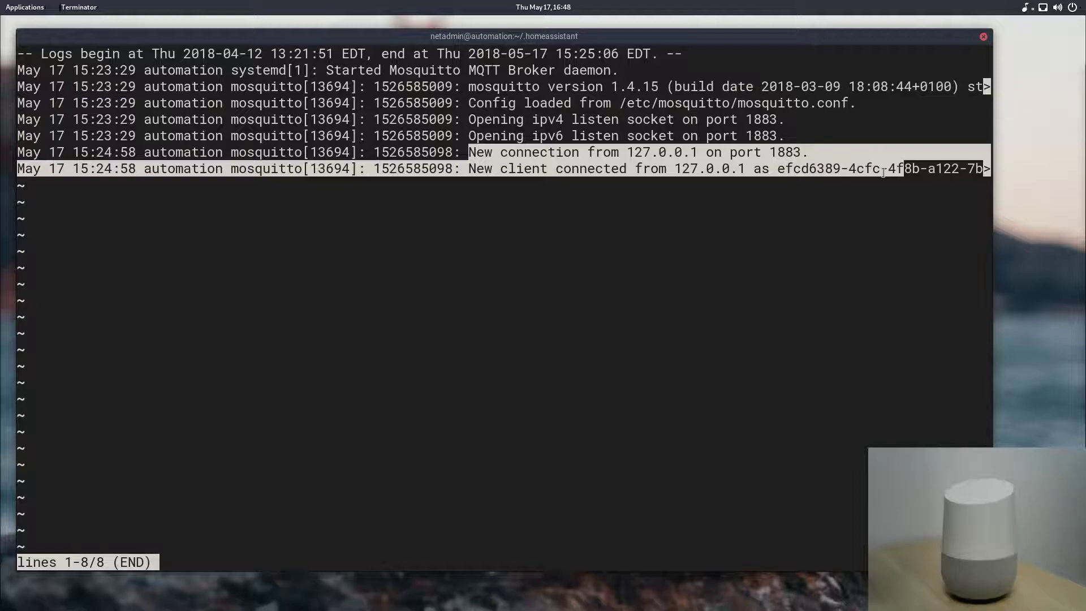
{"action": "key", "text": "q"}
{"action": "key", "text": "Return"}
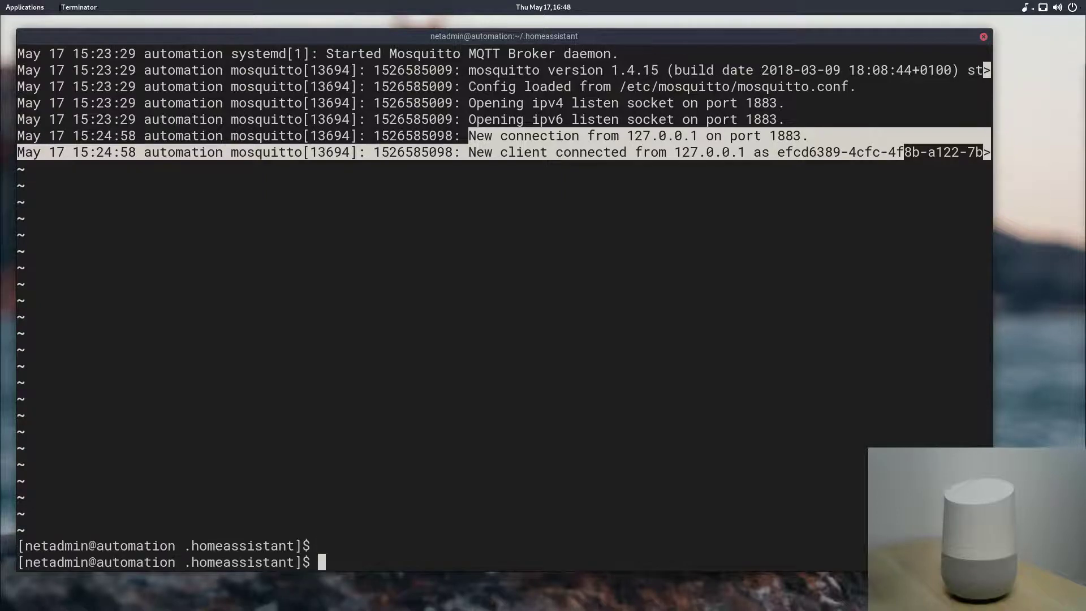
Step: Maximize the Terminator window to full screen with Super+Up
{"action": "key", "text": "super+Up"}
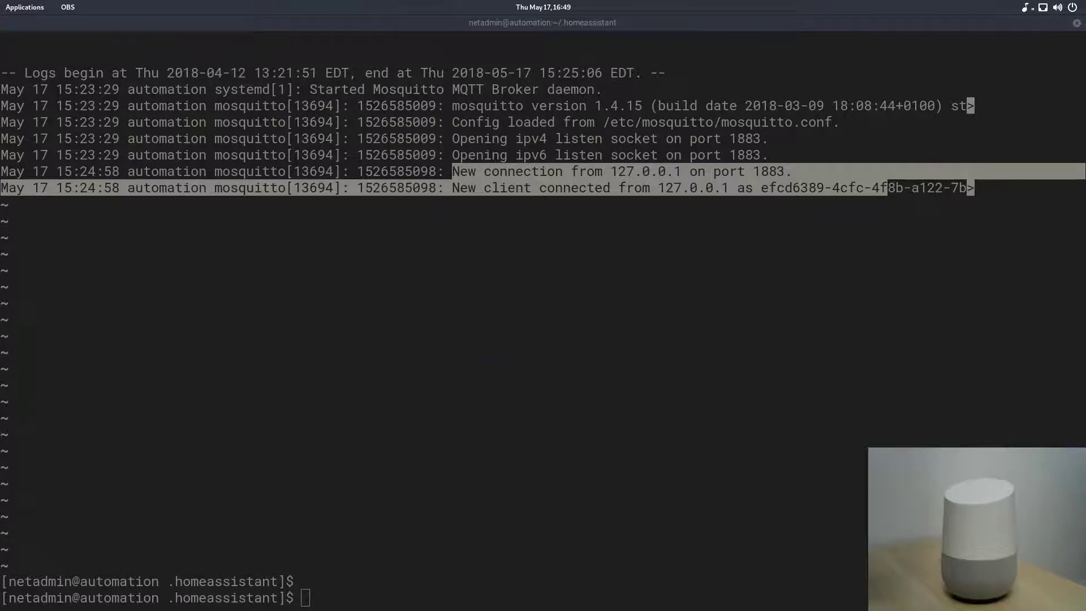
Step: Launch Google Chrome from the activities overview
{"action": "left_click", "coordinate": [549, 385]}
{"action": "key", "text": "super"}
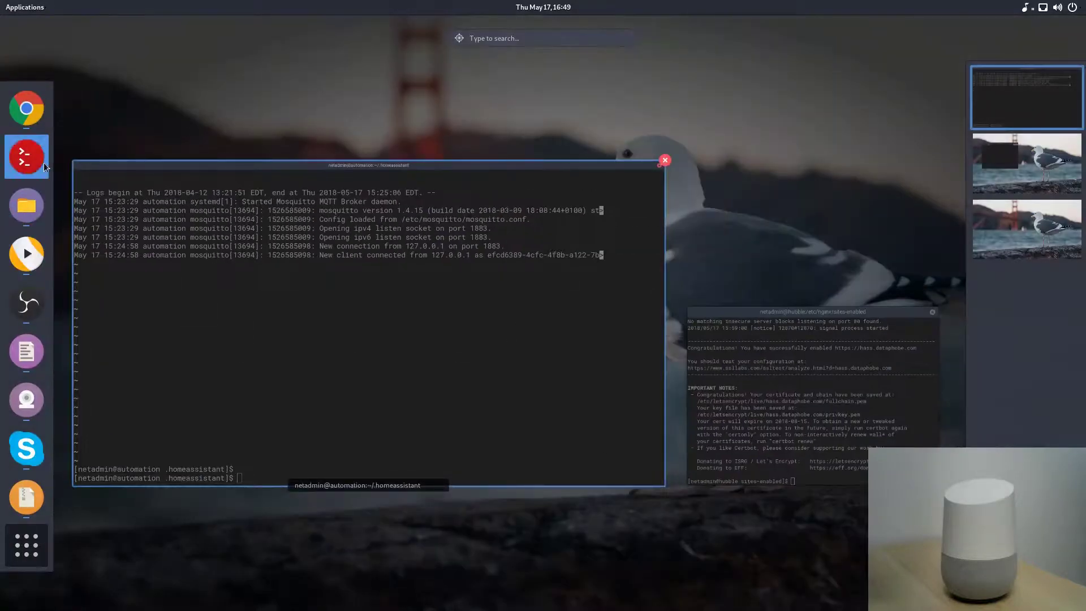
{"action": "left_click", "coordinate": [43, 108]}
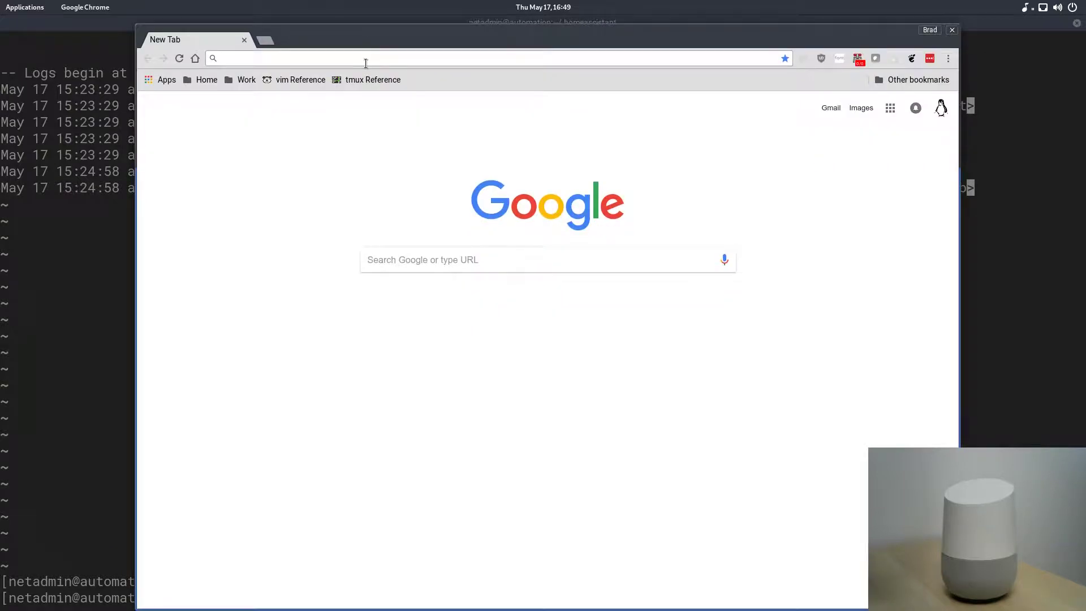
Step: Go to hass.dataphobe.com, log in with the account password, and dismiss the Login Attempt Failed notice
{"action": "type", "text": "hass"}
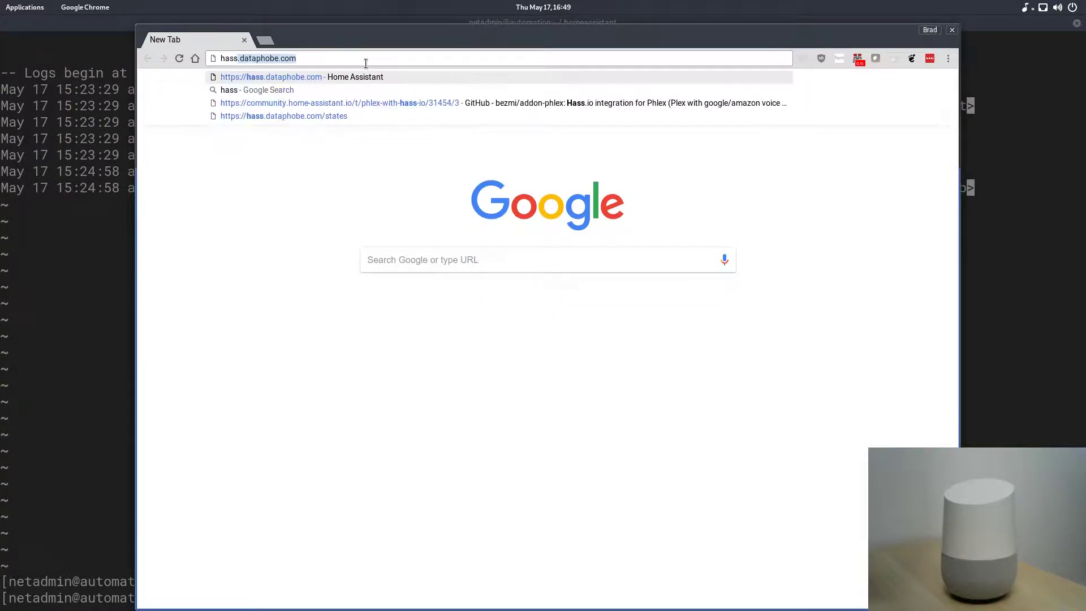
{"action": "key", "text": "Return"}
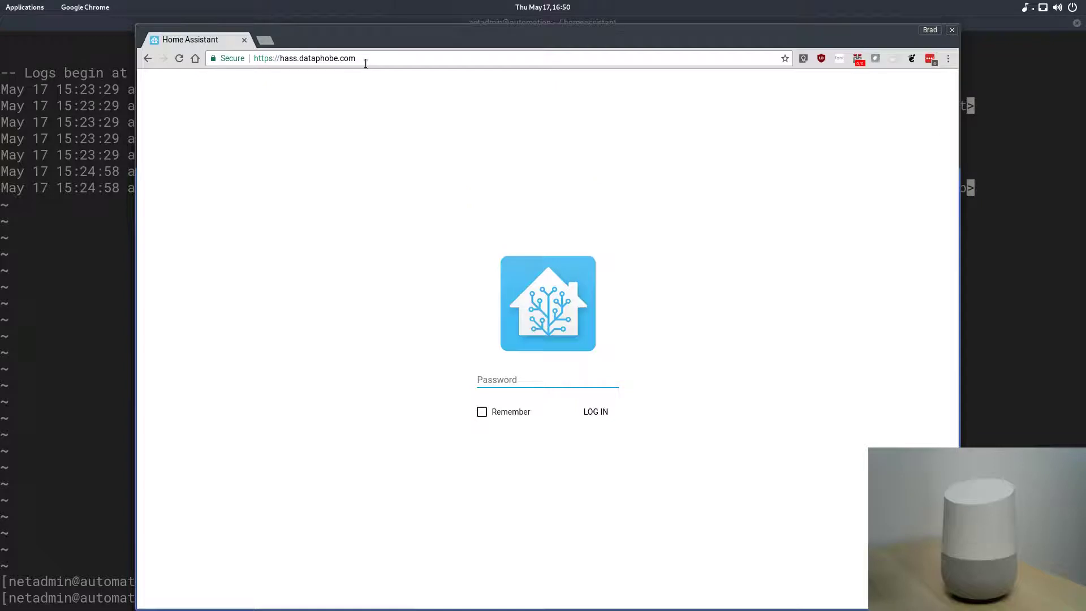
{"action": "type", "text": "********"}
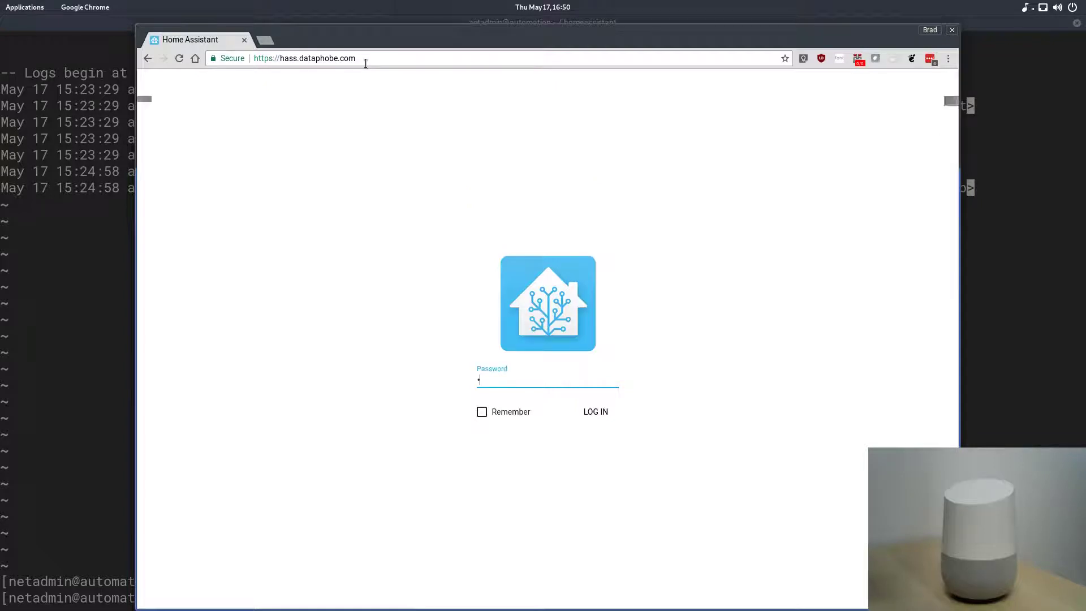
{"action": "key", "text": "Return"}
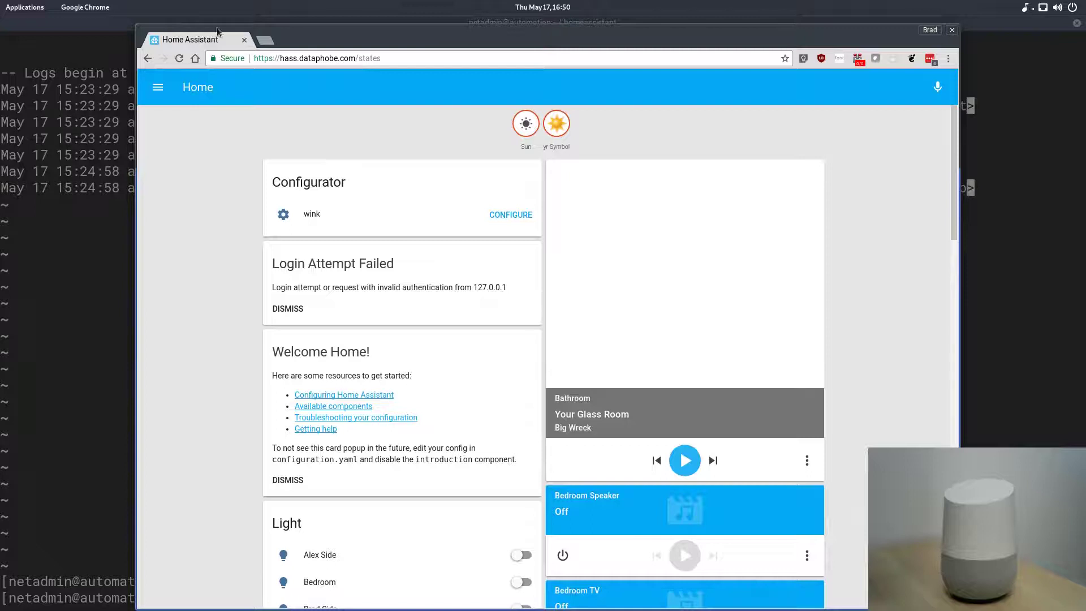
{"action": "left_click", "coordinate": [275, 310]}
Step: Scroll down the Home Assistant dashboard and select the page address for replacement
{"action": "scroll", "coordinate": [493, 232], "scroll_direction": "down", "scroll_amount": 4}
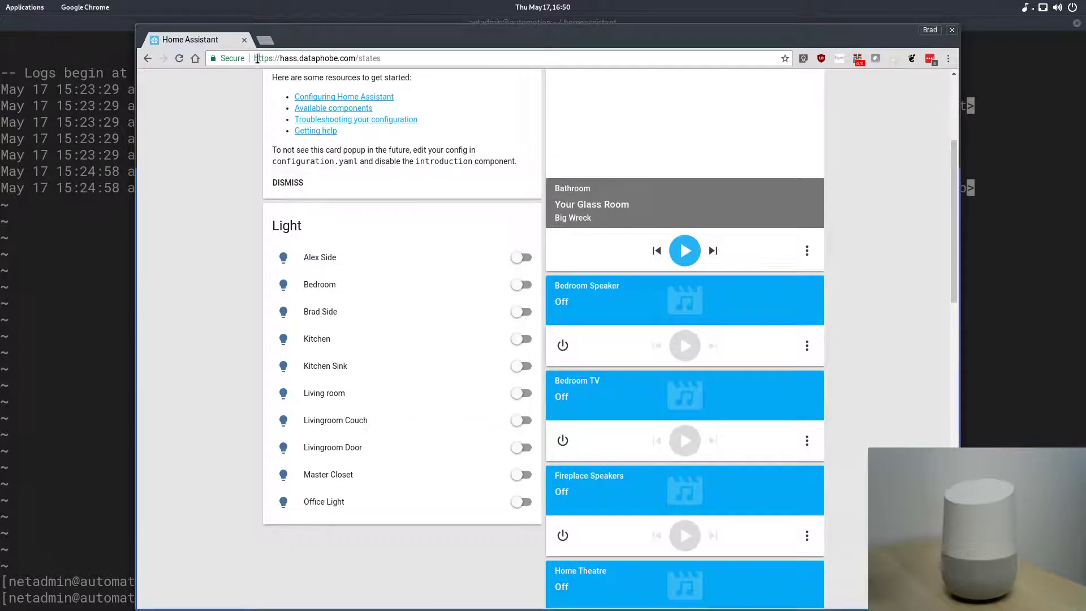
{"action": "left_click_drag", "start_coordinate": [255, 58], "coordinate": [406, 60]}
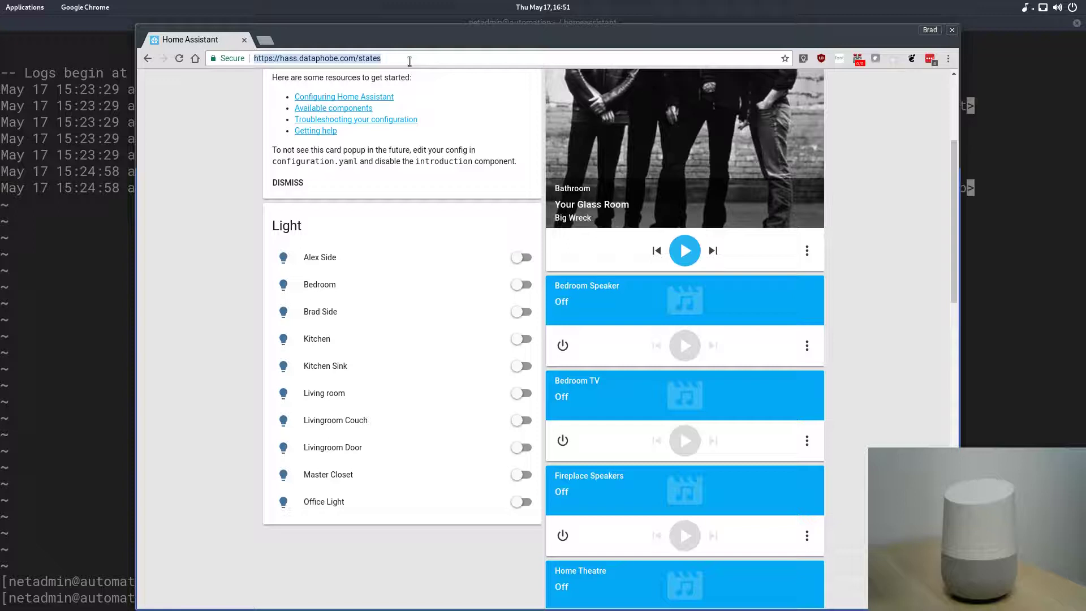
Step: Go to ifttt.com and open My Applets to see the three Google Assistant applets
{"action": "type", "text": "if"}
{"action": "key", "text": "Return"}
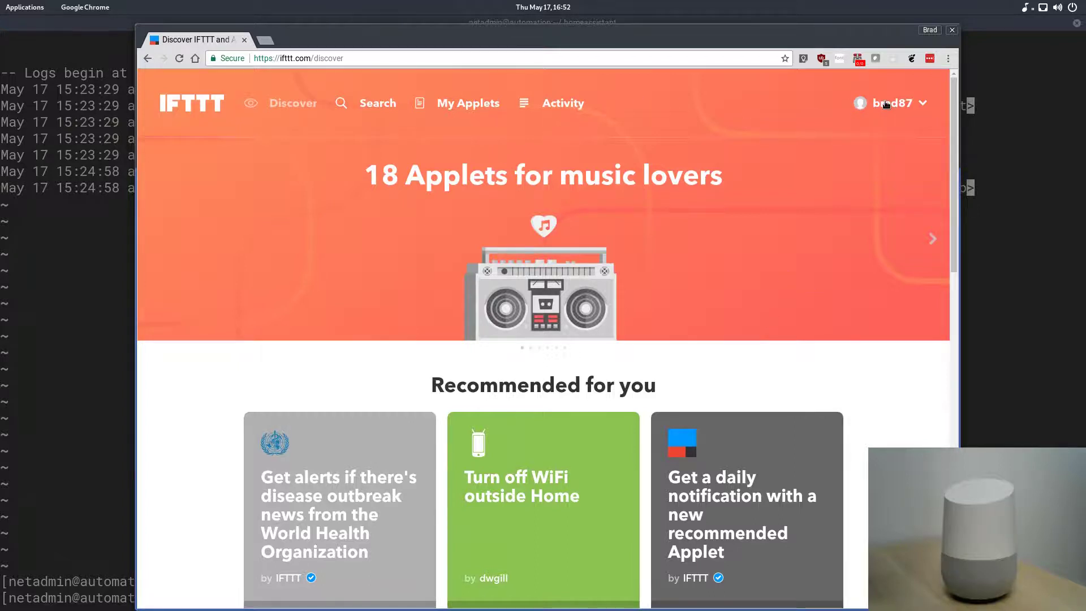
{"action": "left_click", "coordinate": [455, 108]}
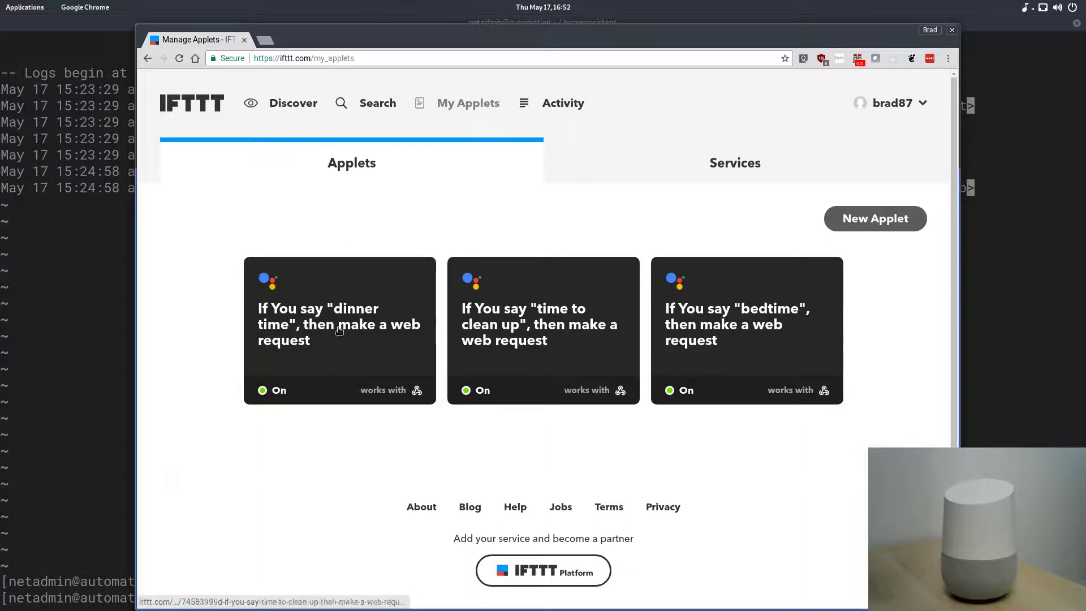
Step: Start a new applet using Google Assistant's 'Say a simple phrase' trigger with phrase 'Test Node Red'
{"action": "left_click", "coordinate": [890, 220]}
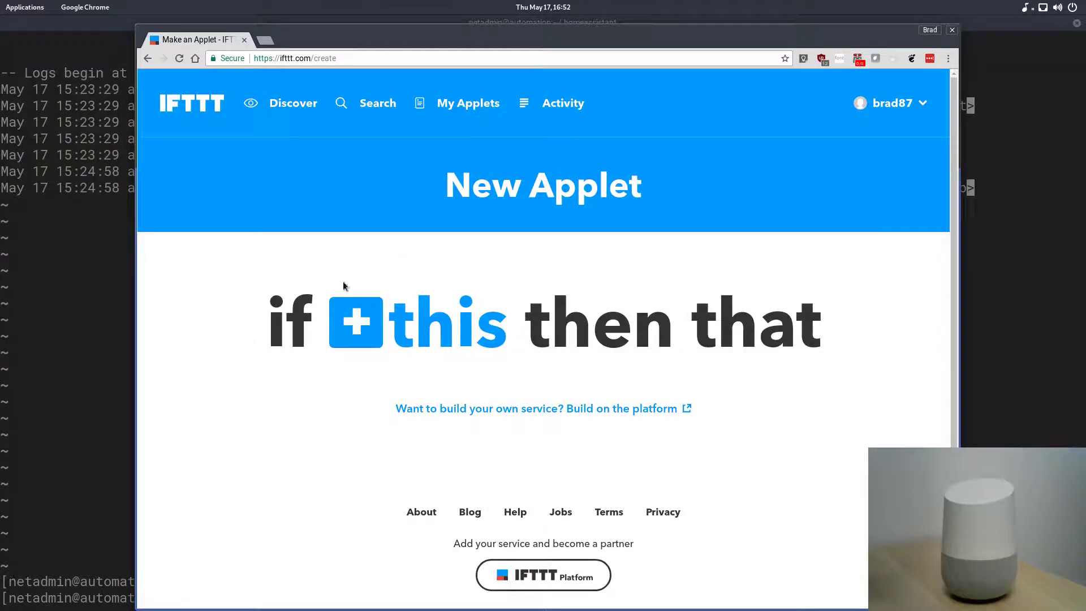
{"action": "left_click", "coordinate": [373, 321]}
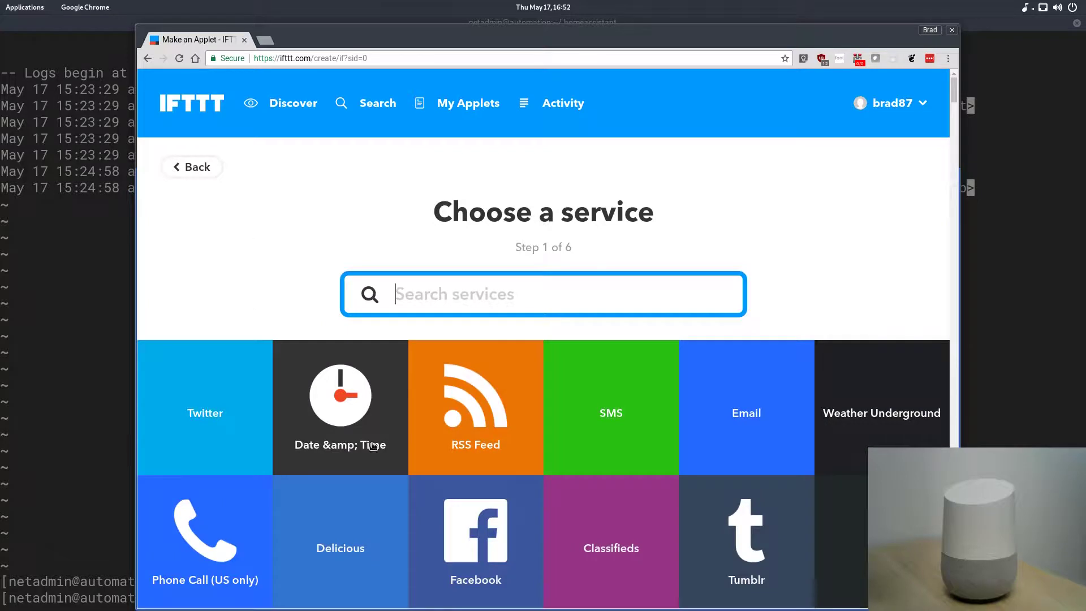
{"action": "scroll", "coordinate": [800, 315], "scroll_direction": "down", "scroll_amount": 2}
{"action": "scroll", "coordinate": [799, 319], "scroll_direction": "down", "scroll_amount": 20}
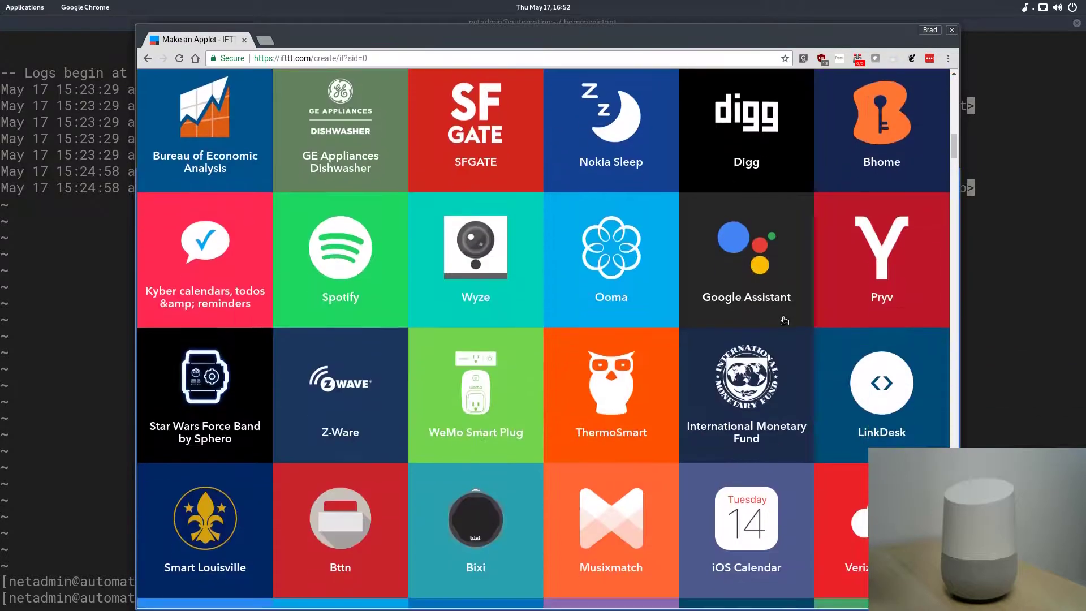
{"action": "left_click", "coordinate": [784, 321]}
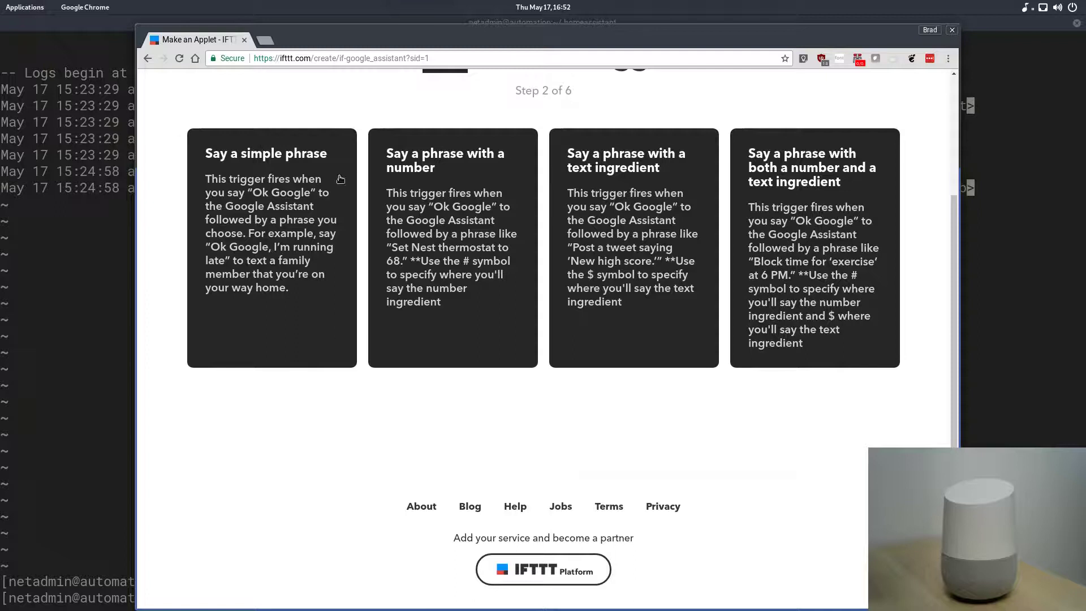
{"action": "left_click", "coordinate": [254, 211]}
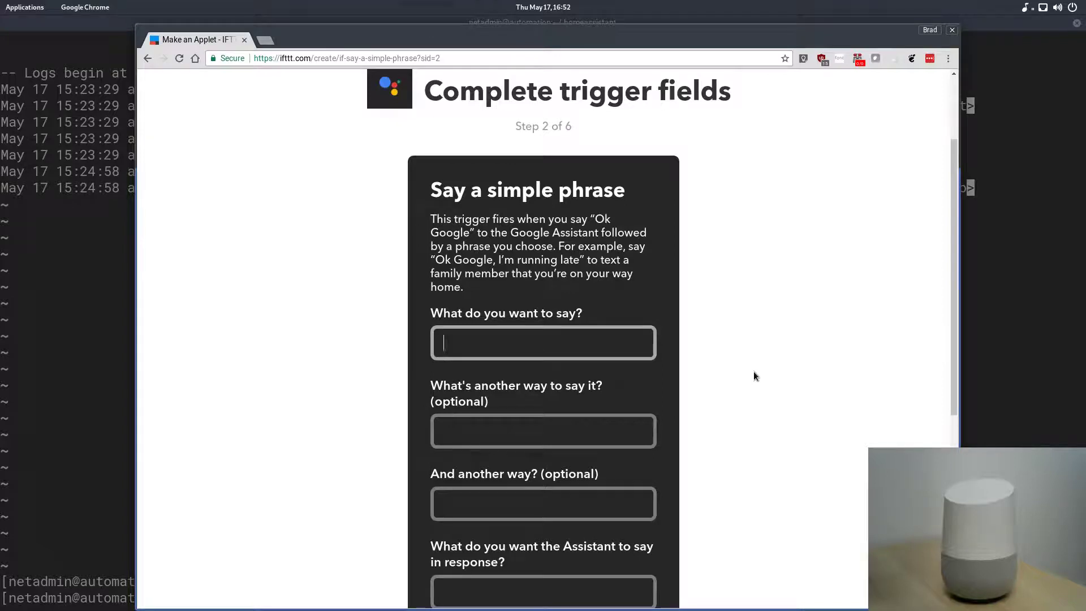
{"action": "type", "text": "Test Node Red"}
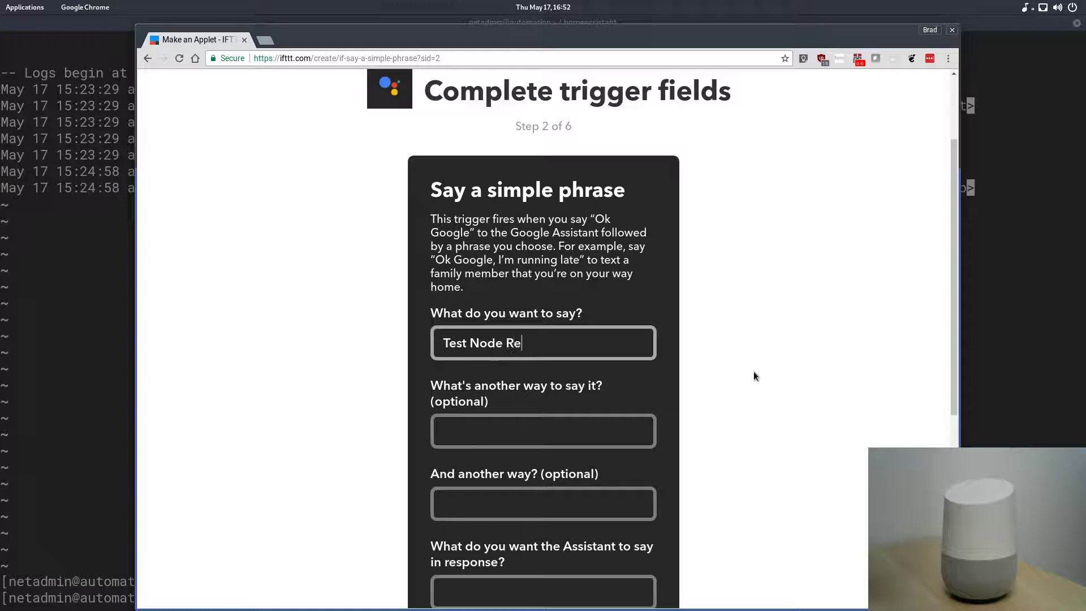
Step: Add alternate phrase 'Test Home Assistant' and response 'Sure, Boss', then create the trigger
{"action": "left_click", "coordinate": [576, 424]}
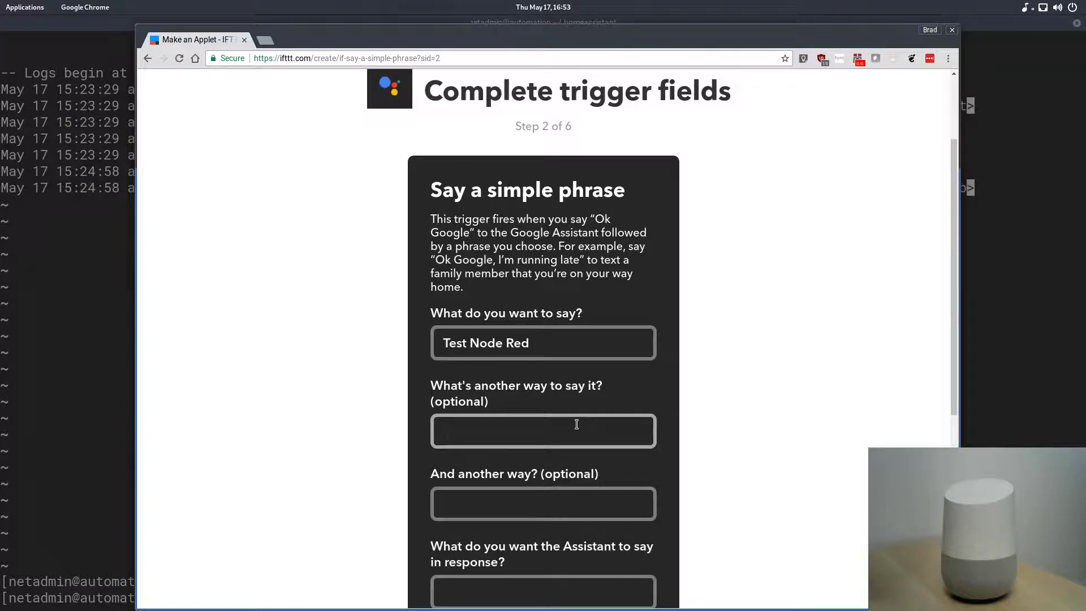
{"action": "type", "text": "Test Home Assistant"}
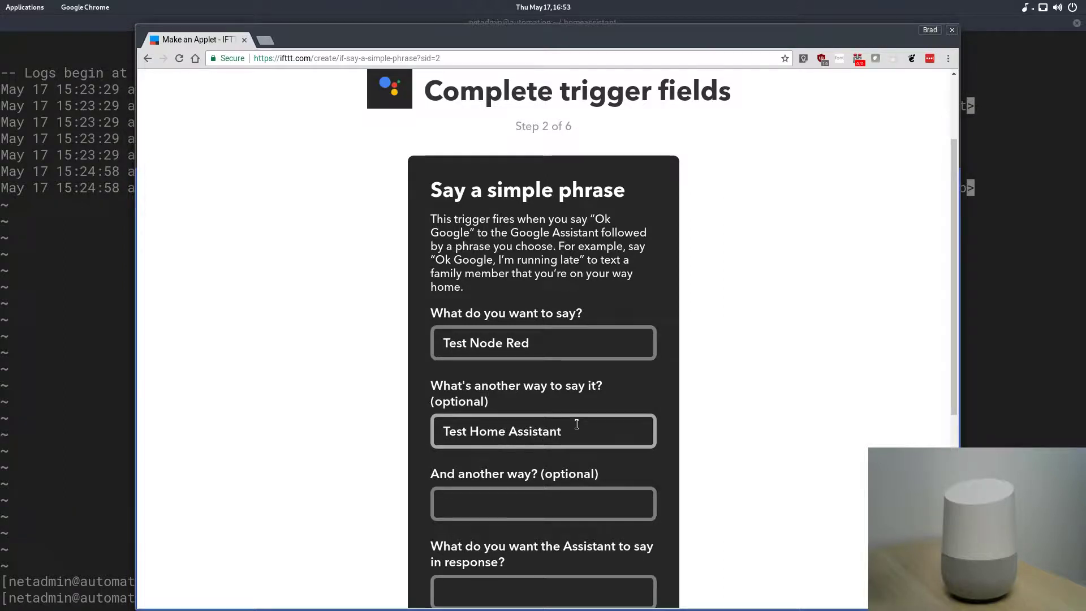
{"action": "left_click", "coordinate": [532, 518]}
{"action": "scroll", "coordinate": [521, 475], "scroll_direction": "down", "scroll_amount": 3}
{"action": "left_click", "coordinate": [518, 413]}
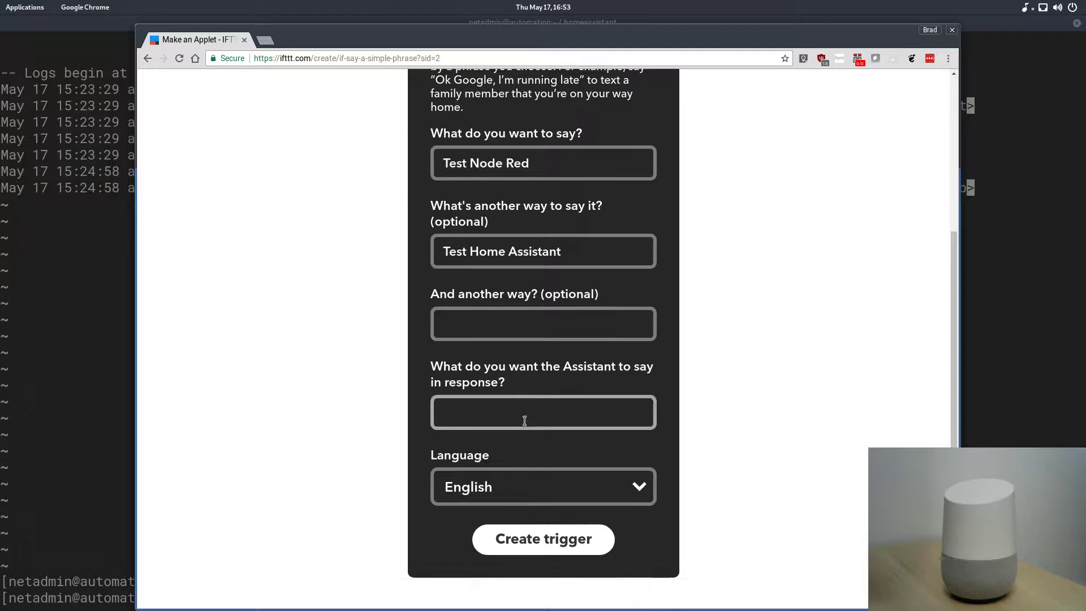
{"action": "left_click", "coordinate": [487, 313]}
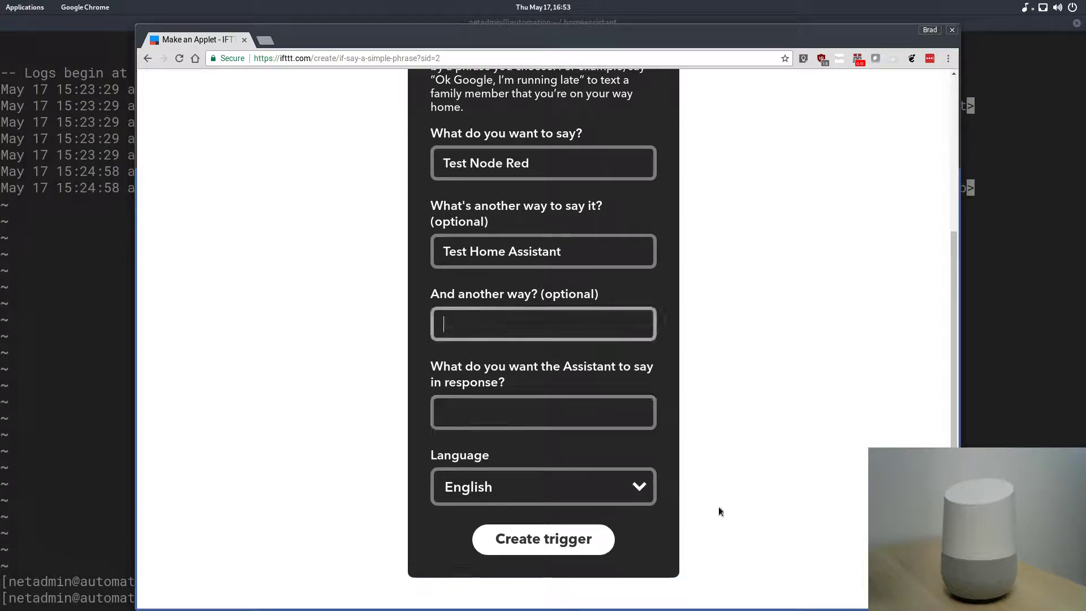
{"action": "left_click", "coordinate": [491, 407]}
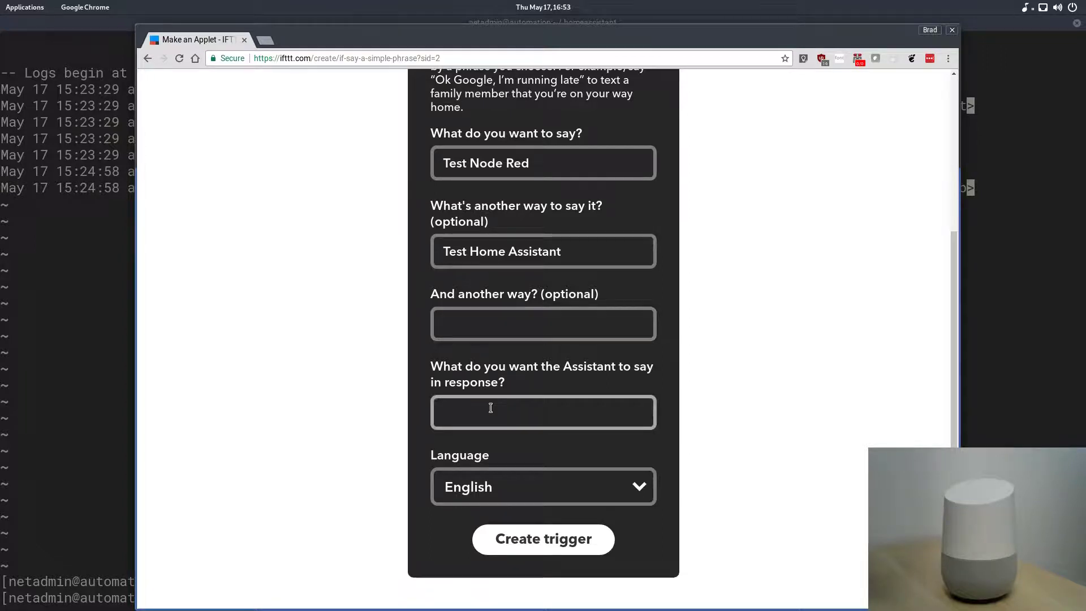
{"action": "type", "text": "Sure Boss"}
{"action": "key", "text": "Left"}
{"action": "type", "text": ","}
{"action": "left_click", "coordinate": [547, 541]}
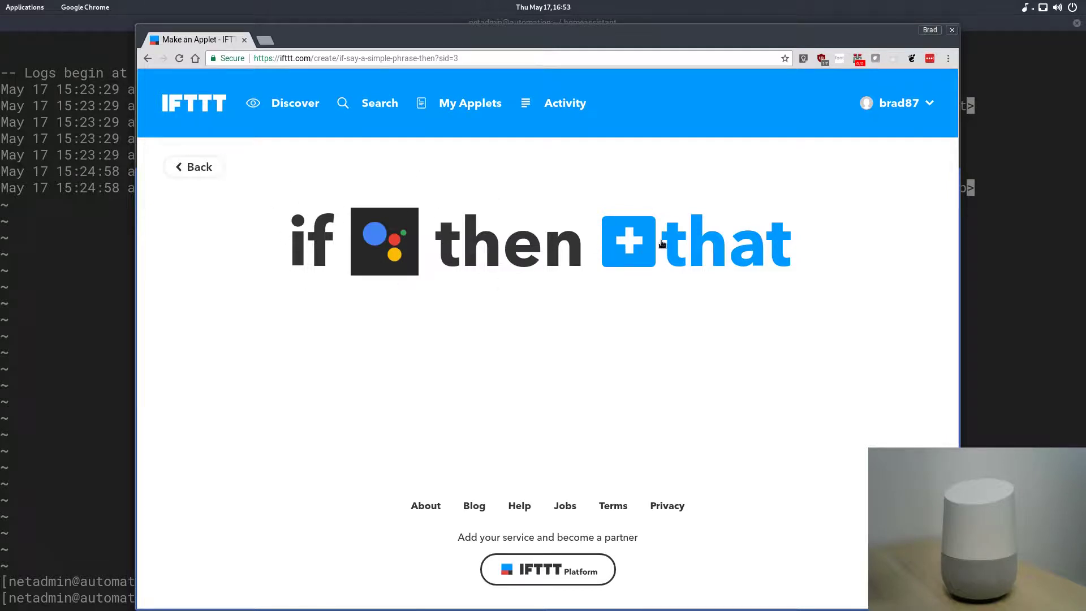
Step: Pick the Webhooks service's 'Make a web request' action as the applet's 'that'
{"action": "left_click", "coordinate": [641, 242]}
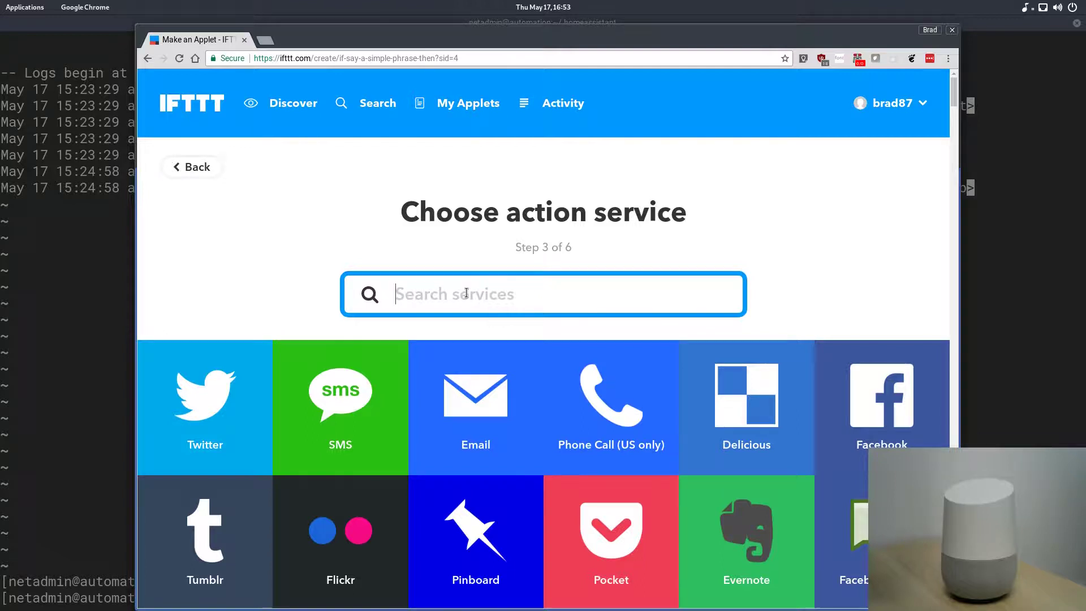
{"action": "type", "text": "web"}
{"action": "scroll", "coordinate": [363, 293], "scroll_direction": "down", "scroll_amount": 1}
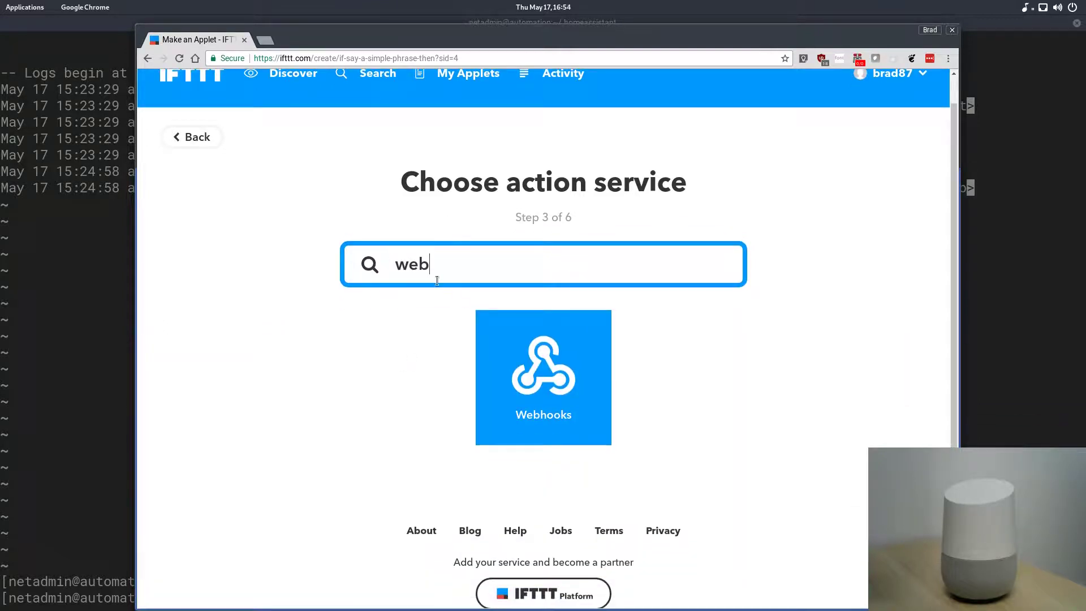
{"action": "left_click", "coordinate": [575, 385]}
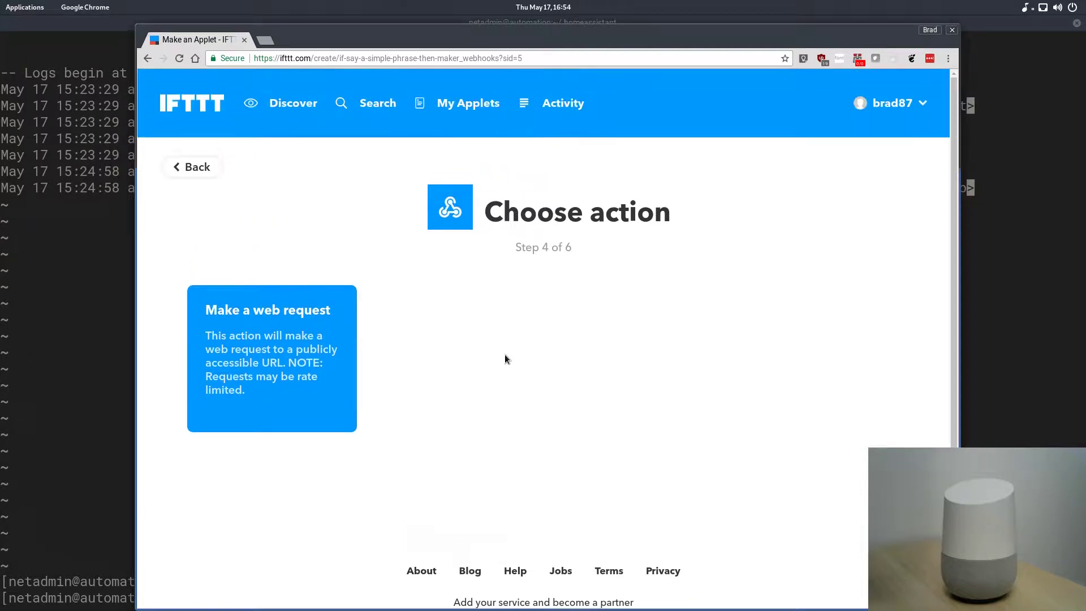
{"action": "left_click", "coordinate": [253, 321]}
{"action": "left_click", "coordinate": [501, 429]}
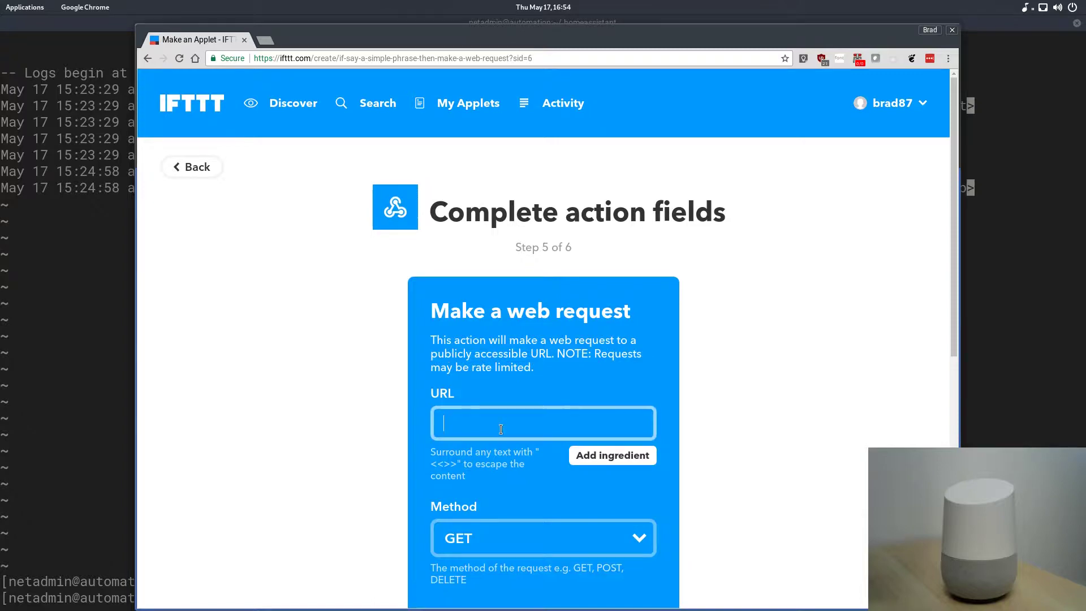
Step: Enter Home Assistant's /api/services/mqtt/publish URL, with the API password, as the request URL
{"action": "key", "text": "super"}
{"action": "left_click", "coordinate": [22, 352]}
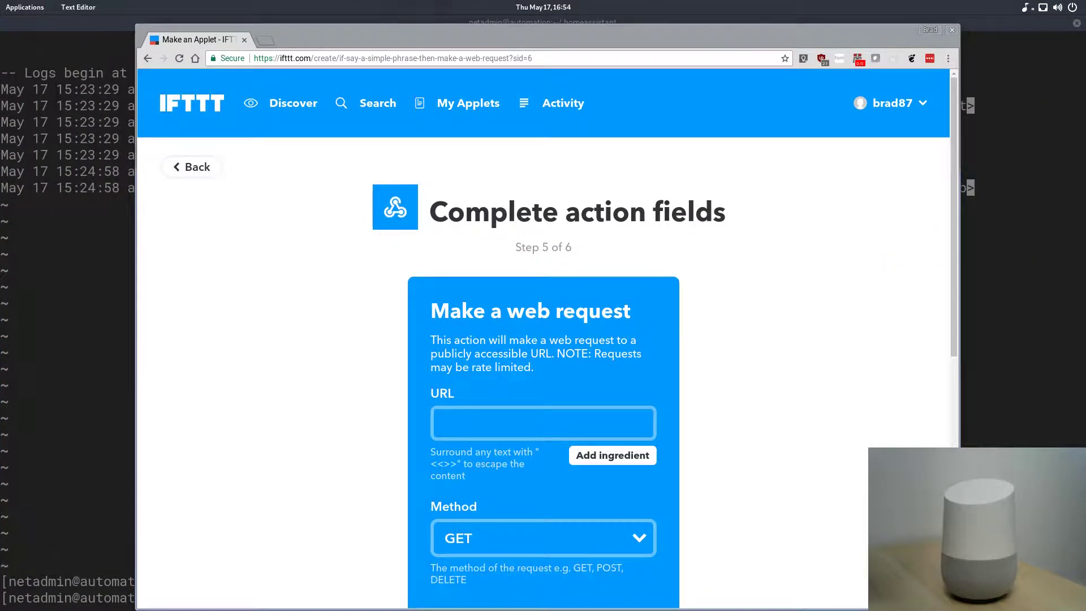
{"action": "left_click", "coordinate": [468, 438]}
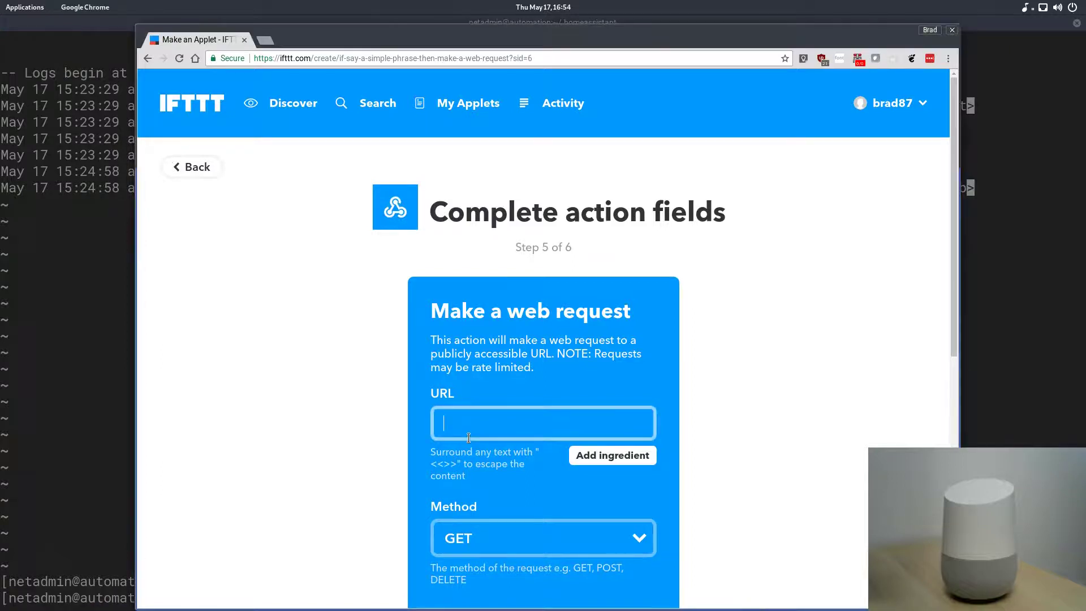
{"action": "type", "text": "https://hass.dataphobe.com"}
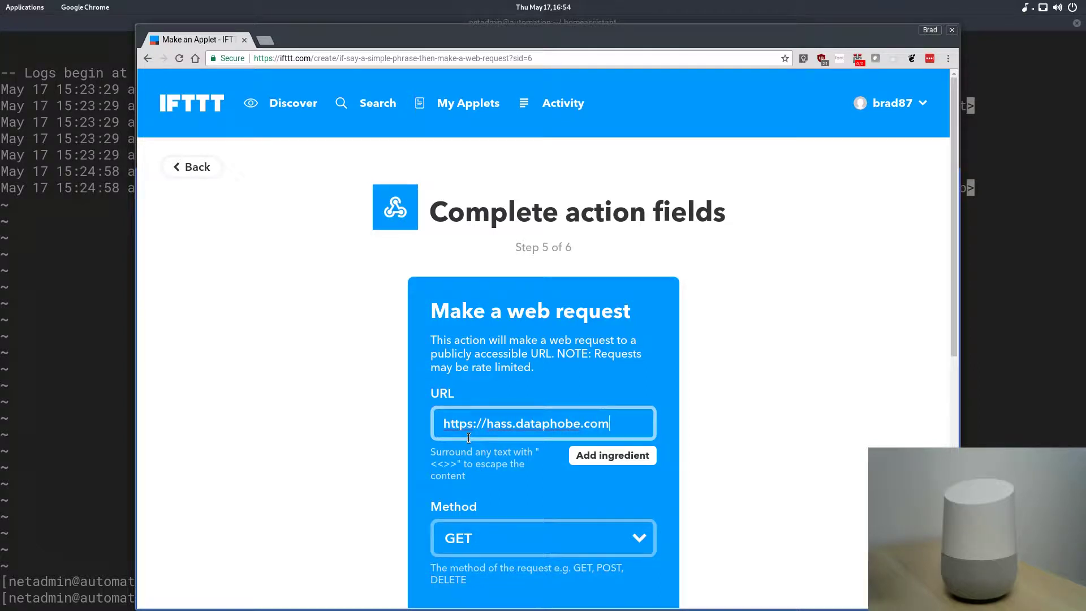
{"action": "type", "text": "/api/service"}
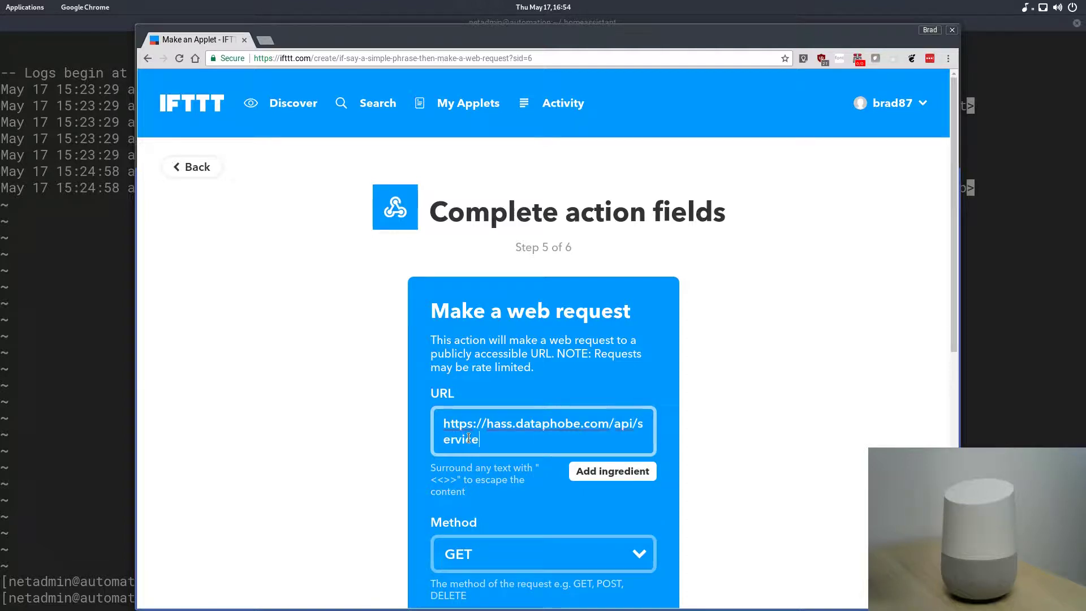
{"action": "type", "text": "s/mqtt/publish"}
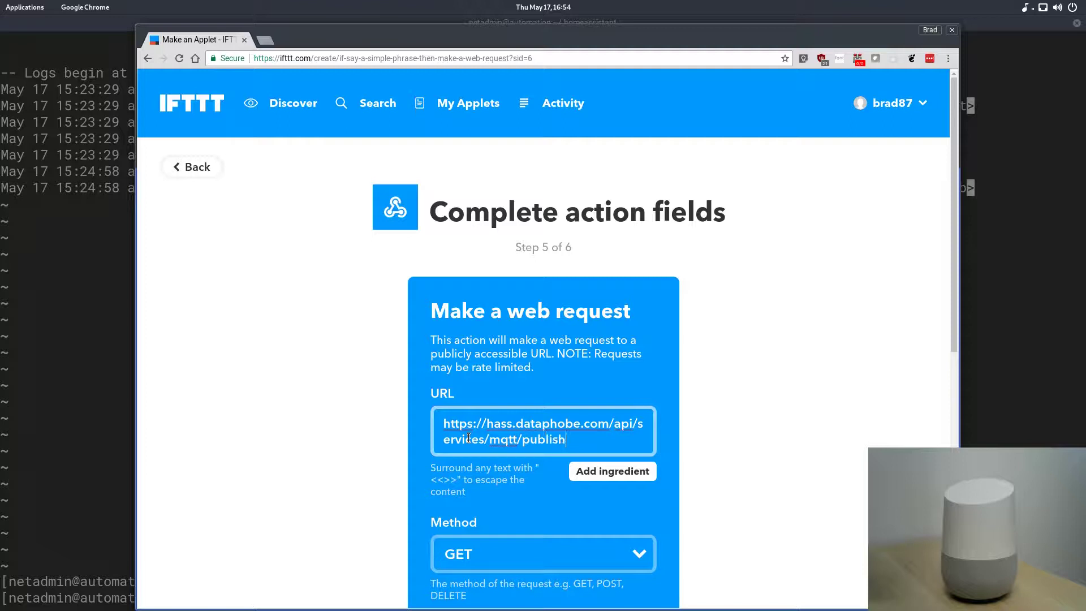
{"action": "type", "text": "?api_password"}
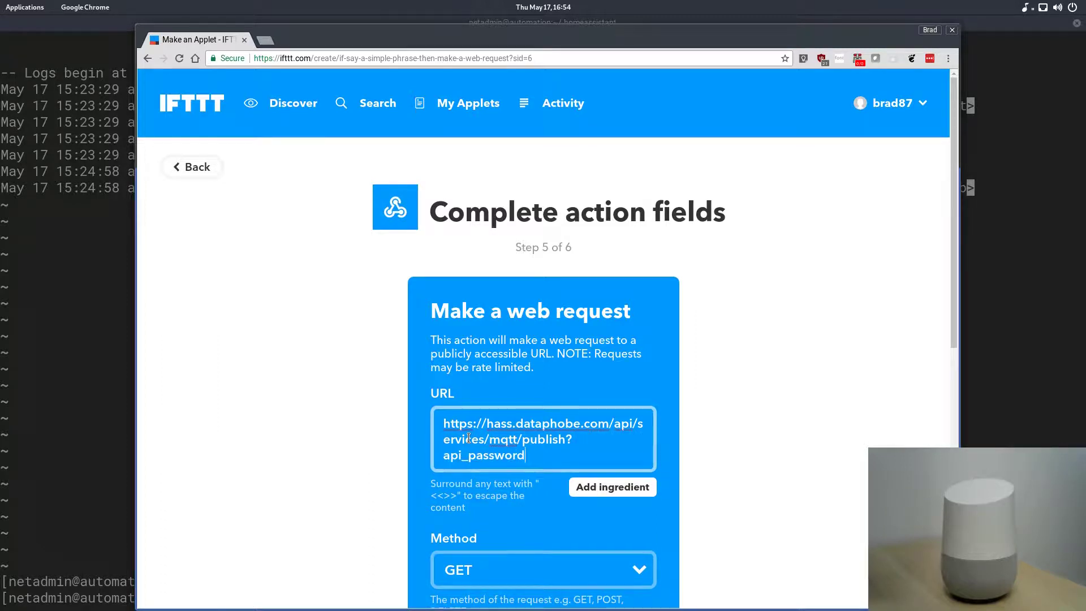
{"action": "type", "text": "=password"}
{"action": "left_click_drag", "start_coordinate": [444, 423], "coordinate": [604, 426]}
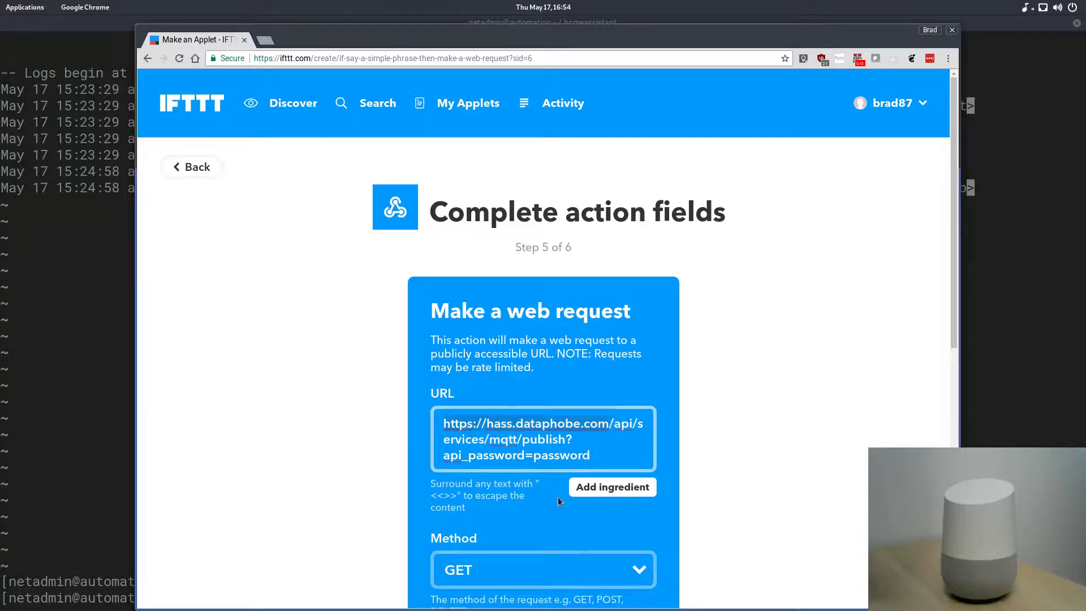
{"action": "scroll", "coordinate": [545, 508], "scroll_direction": "down", "scroll_amount": 3}
Step: Set the request method to POST and the content type to application/json
{"action": "left_click", "coordinate": [569, 472]}
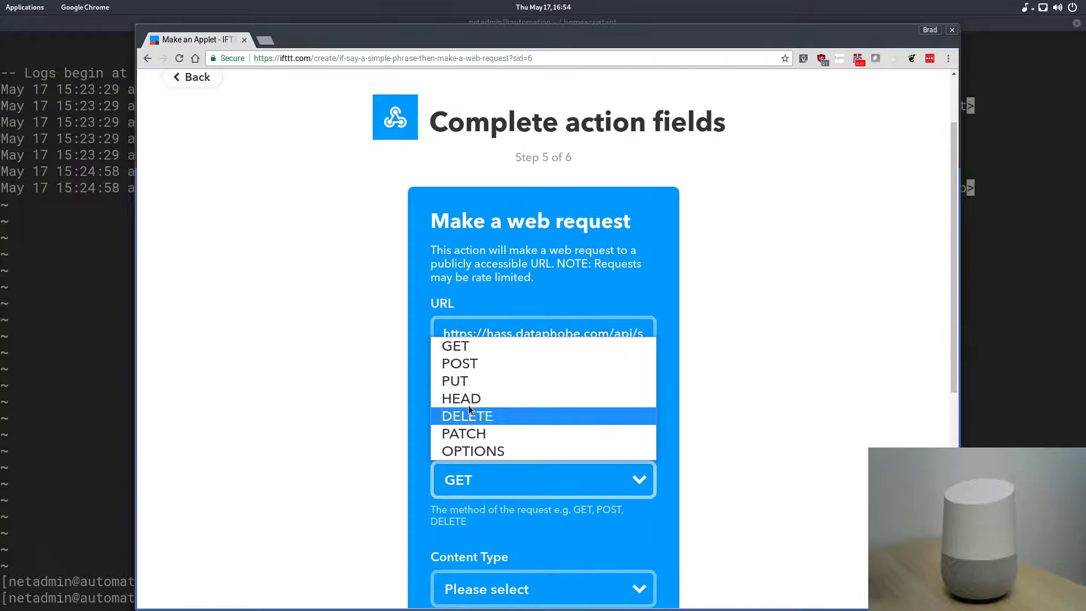
{"action": "left_click", "coordinate": [484, 368]}
{"action": "scroll", "coordinate": [589, 466], "scroll_direction": "down", "scroll_amount": 3}
{"action": "left_click", "coordinate": [589, 450]}
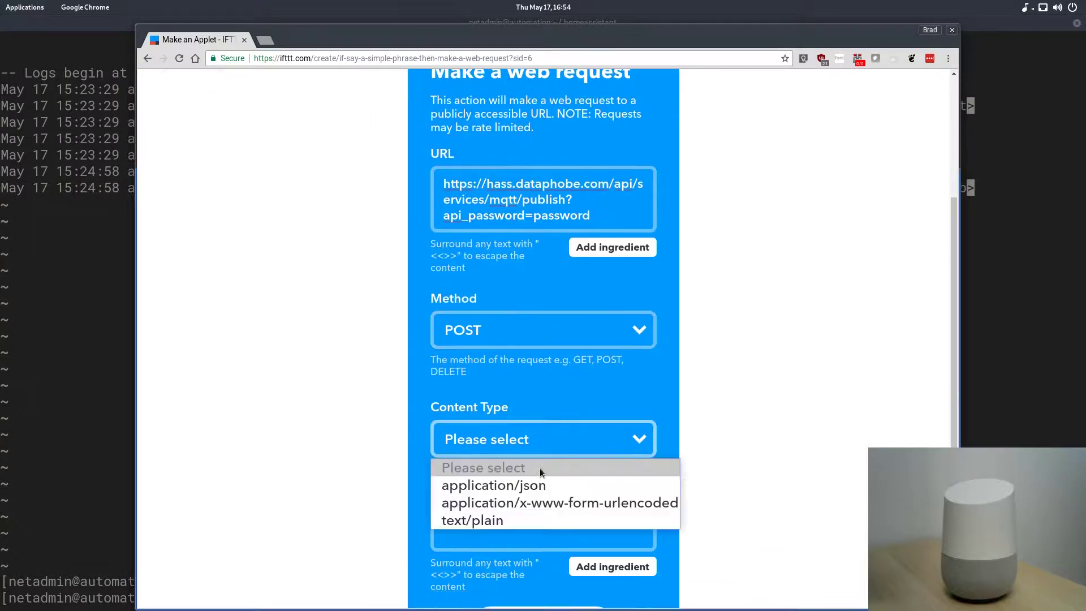
{"action": "left_click", "coordinate": [536, 484]}
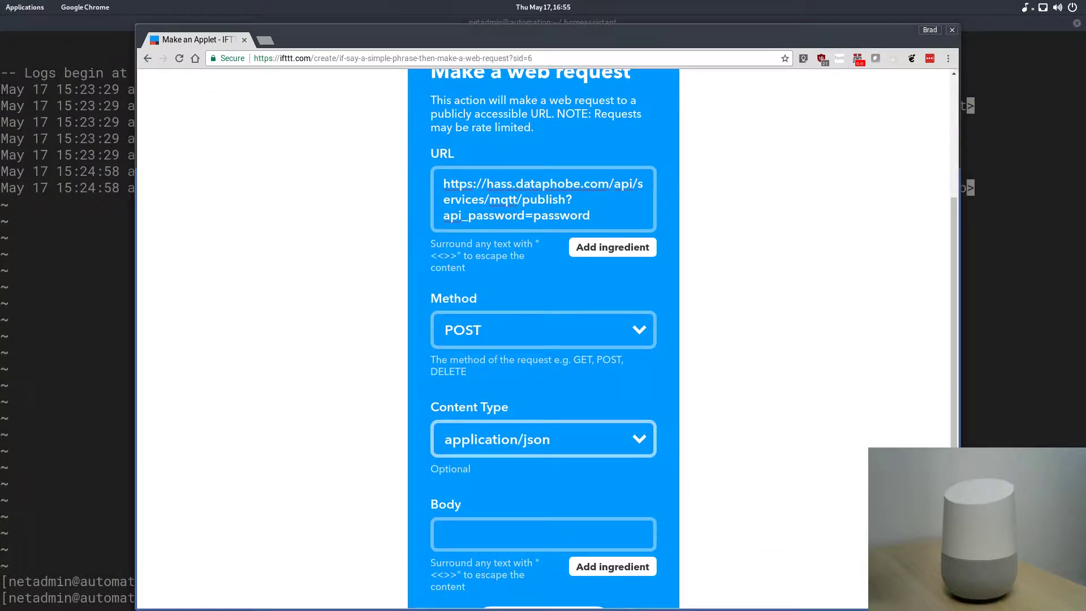
Step: Paste the JSON body from the text editor and change its topic to test/youtube
{"action": "key", "text": "alt+Tab"}
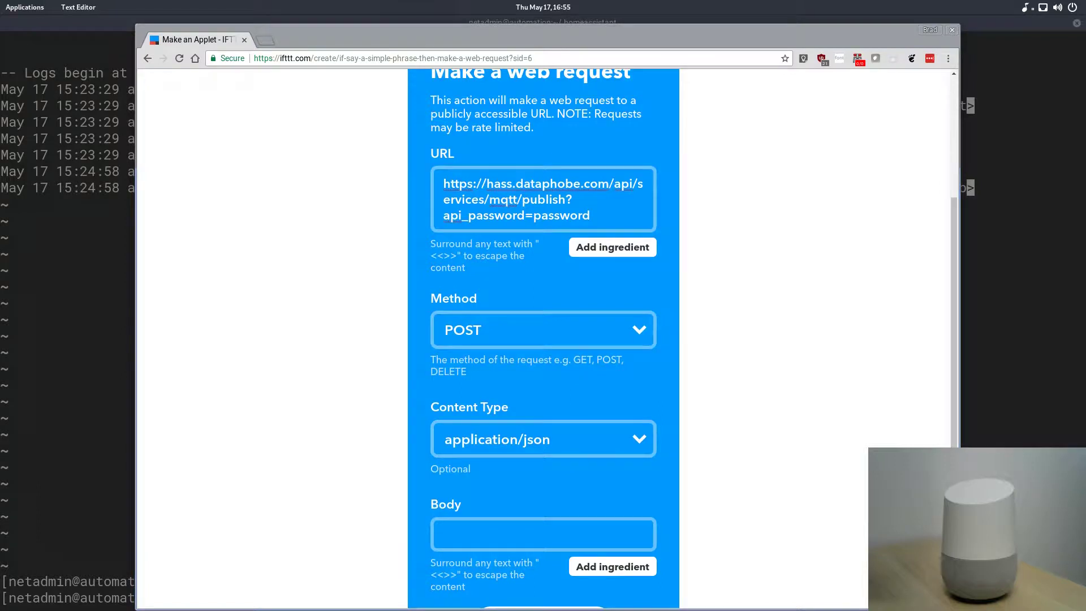
{"action": "scroll", "coordinate": [742, 432], "scroll_direction": "down", "scroll_amount": 2}
{"action": "right_click", "coordinate": [515, 441]}
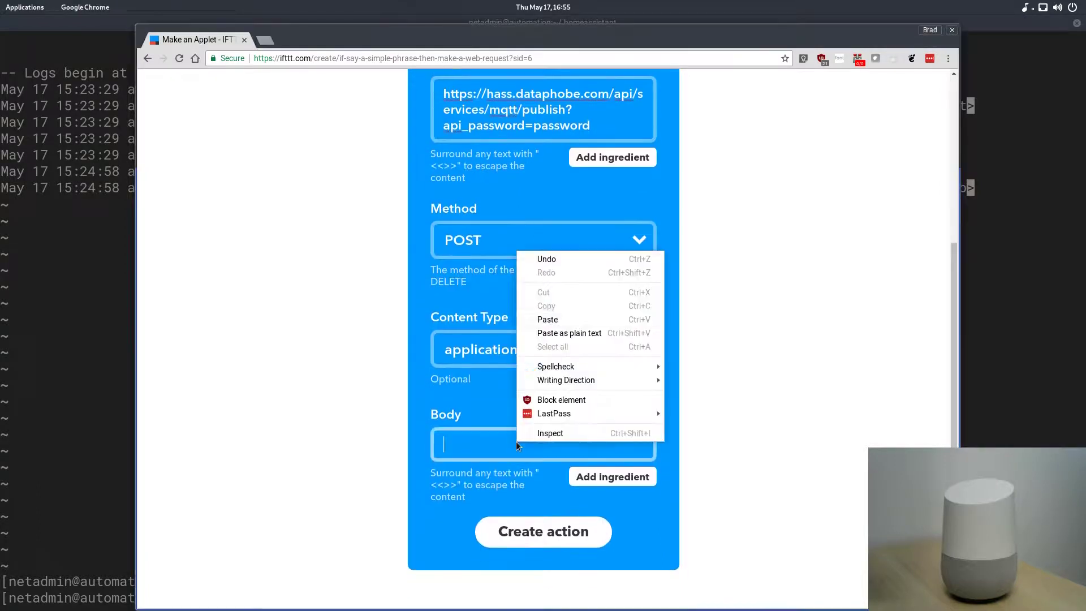
{"action": "left_click", "coordinate": [563, 318]}
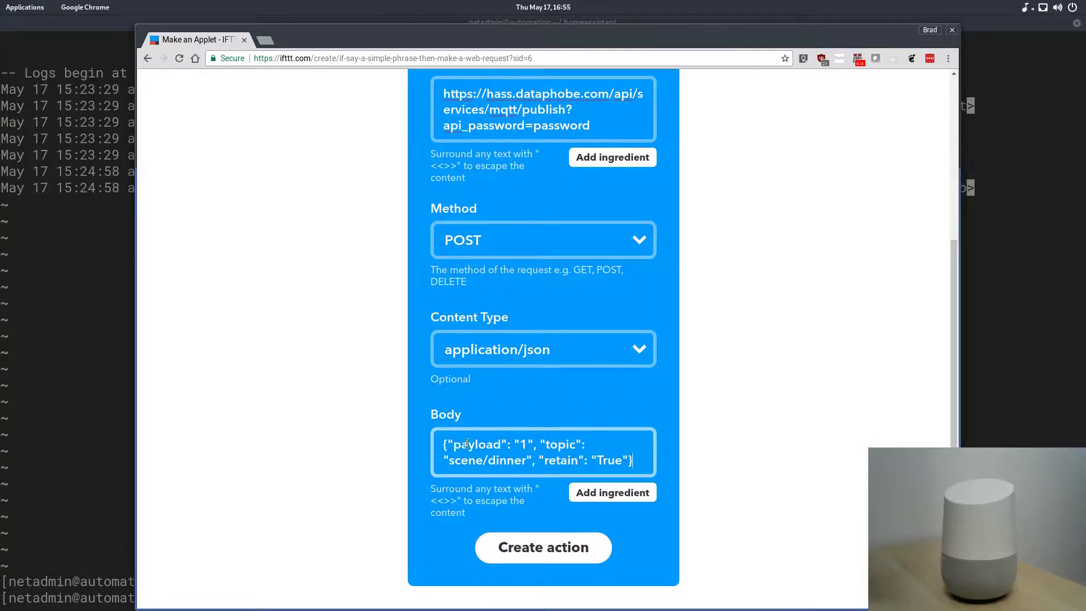
{"action": "left_click", "coordinate": [521, 445]}
{"action": "type", "text": "test/y"}
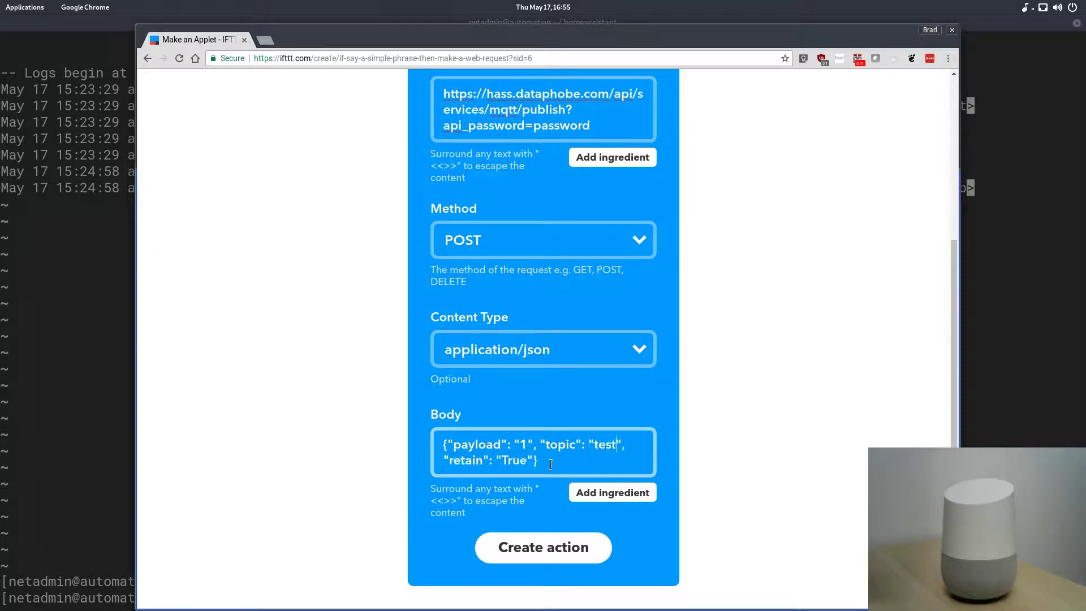
{"action": "type", "text": "outube"}
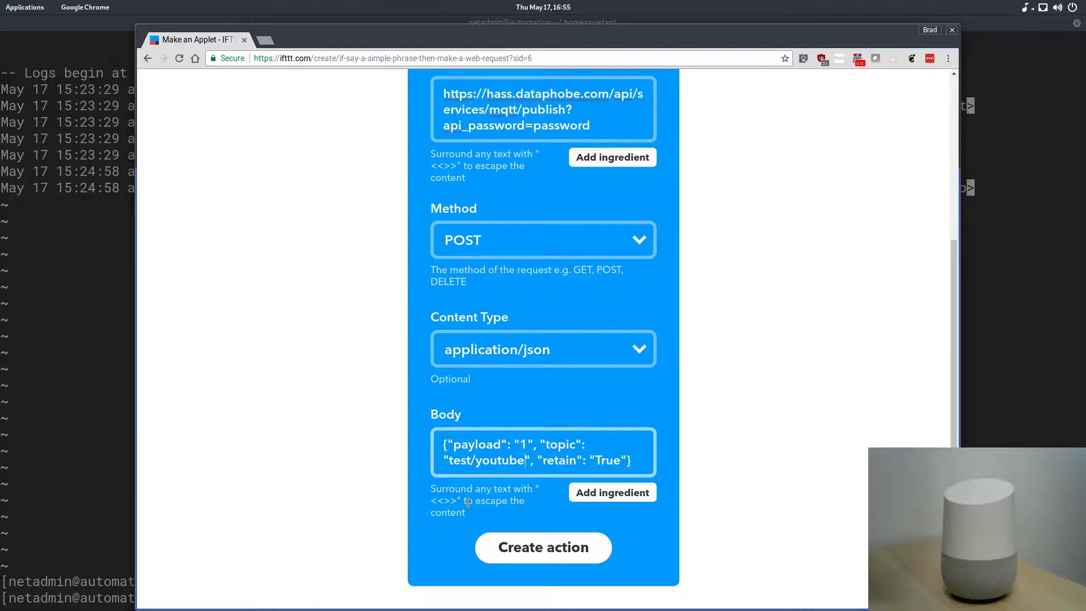
Step: Review the filled-in request fields and create the web request action
{"action": "scroll", "coordinate": [467, 502], "scroll_direction": "up", "scroll_amount": 4}
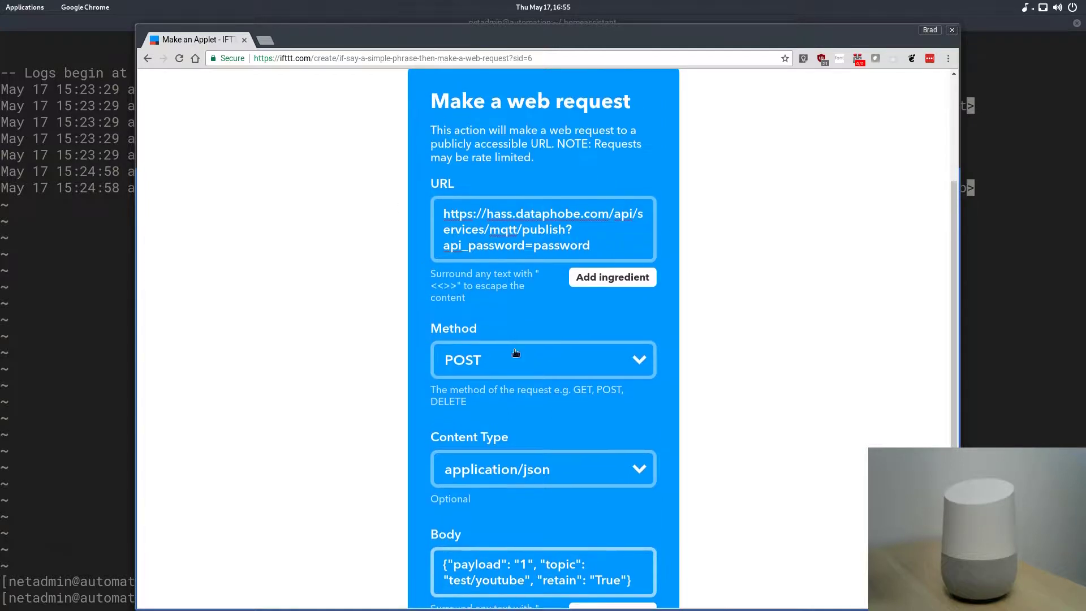
{"action": "scroll", "coordinate": [485, 459], "scroll_direction": "down", "scroll_amount": 4}
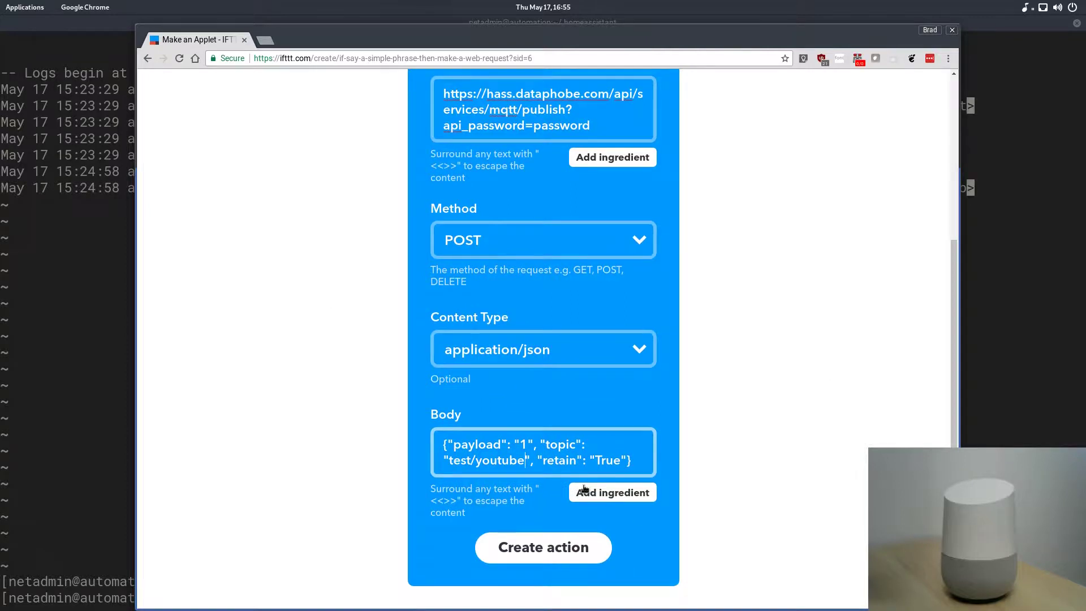
{"action": "scroll", "coordinate": [508, 445], "scroll_direction": "up", "scroll_amount": 7}
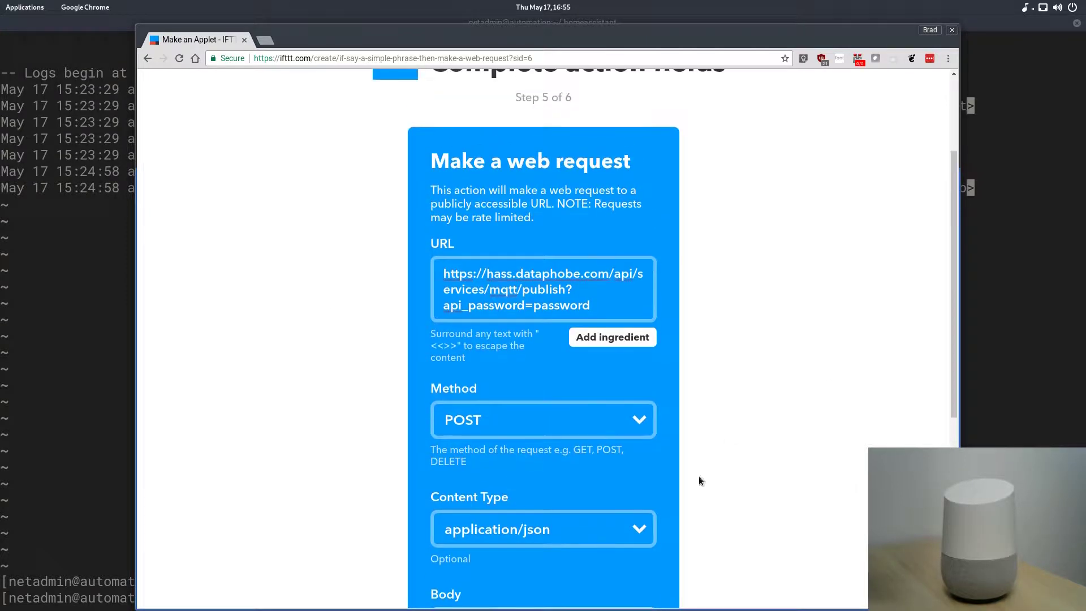
{"action": "scroll", "coordinate": [508, 485], "scroll_direction": "down", "scroll_amount": 7}
{"action": "scroll", "coordinate": [508, 486], "scroll_direction": "down", "scroll_amount": 2}
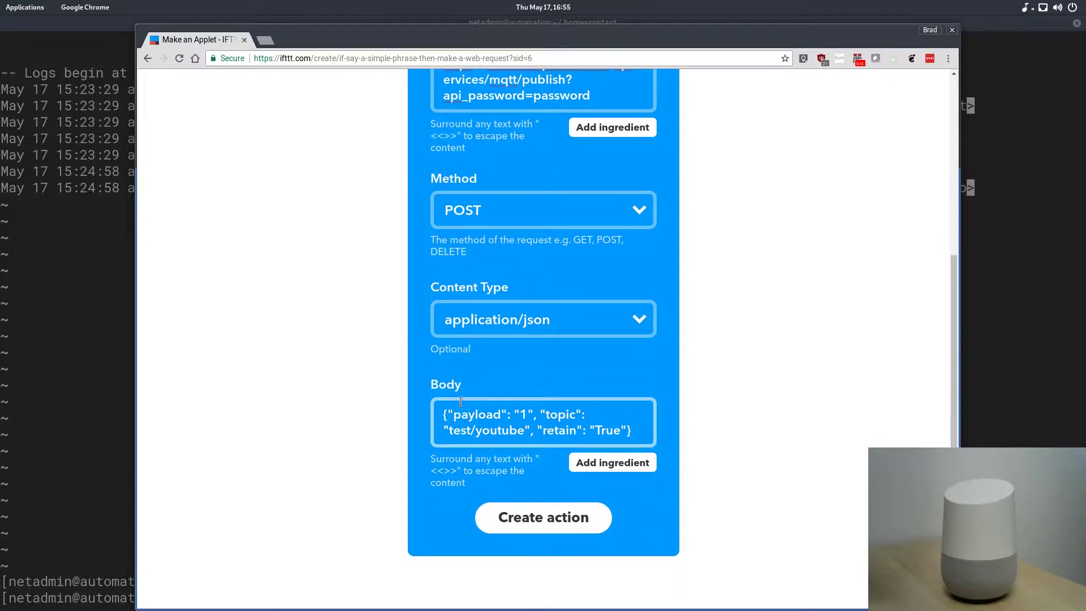
{"action": "left_click", "coordinate": [566, 521]}
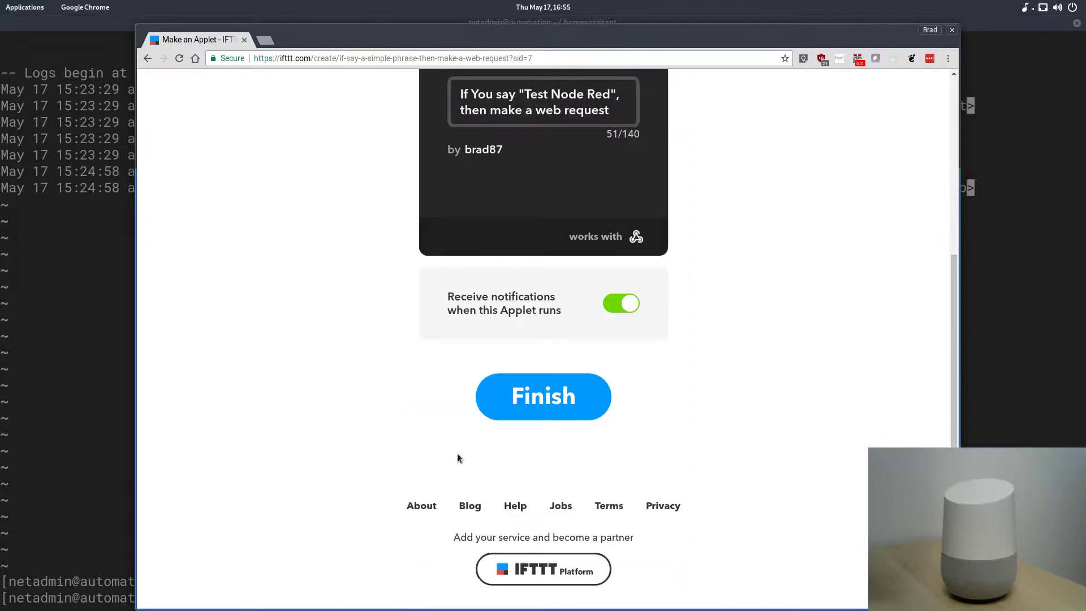
Step: Finish the applet 'If You say Test Node Red, then make a web request'
{"action": "scroll", "coordinate": [457, 453], "scroll_direction": "down", "scroll_amount": 2}
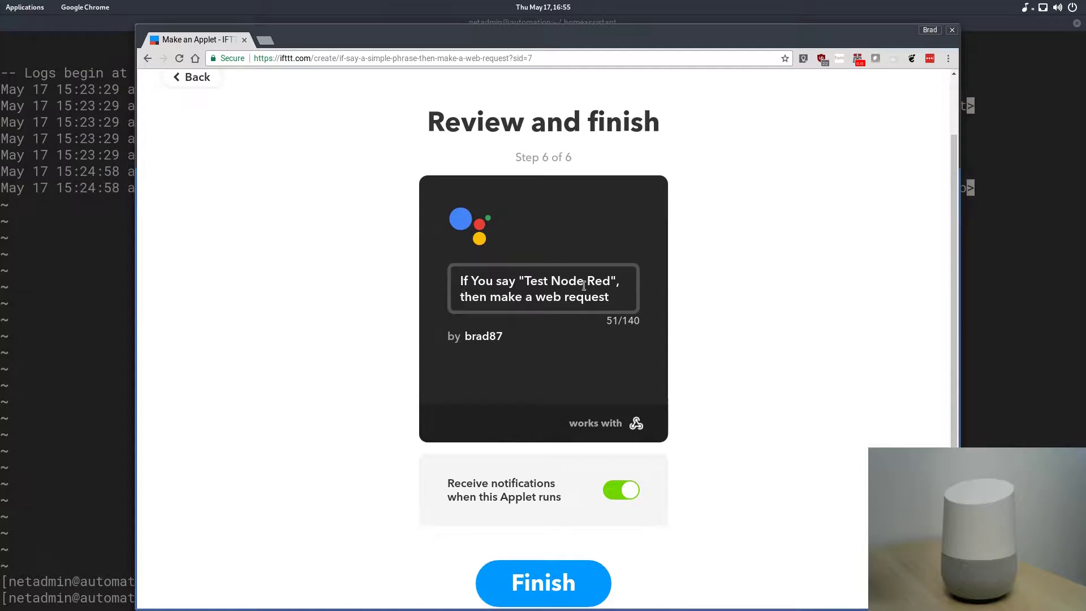
{"action": "scroll", "coordinate": [564, 428], "scroll_direction": "down", "scroll_amount": 1}
{"action": "scroll", "coordinate": [565, 428], "scroll_direction": "down", "scroll_amount": 3}
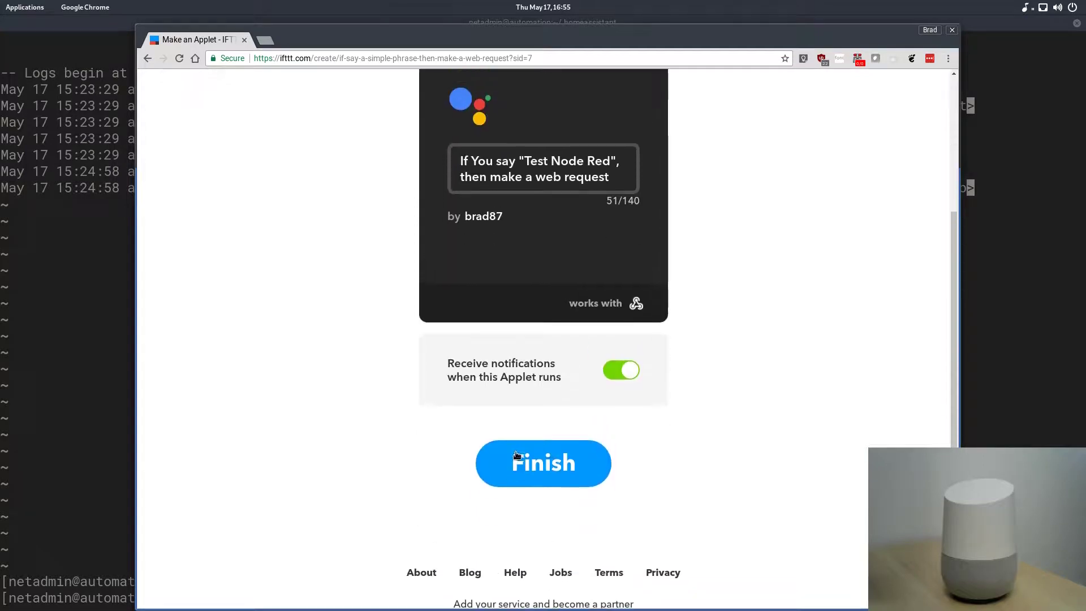
{"action": "left_click", "coordinate": [530, 467]}
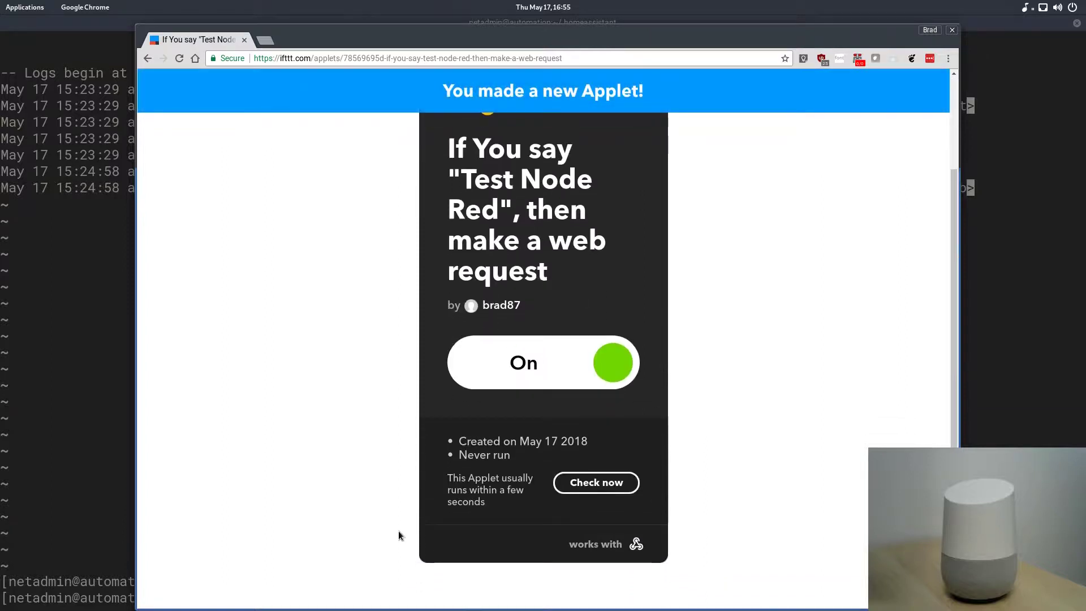
Step: Return to the browser window and select its web address
{"action": "key", "text": "super"}
{"action": "left_click", "coordinate": [429, 498]}
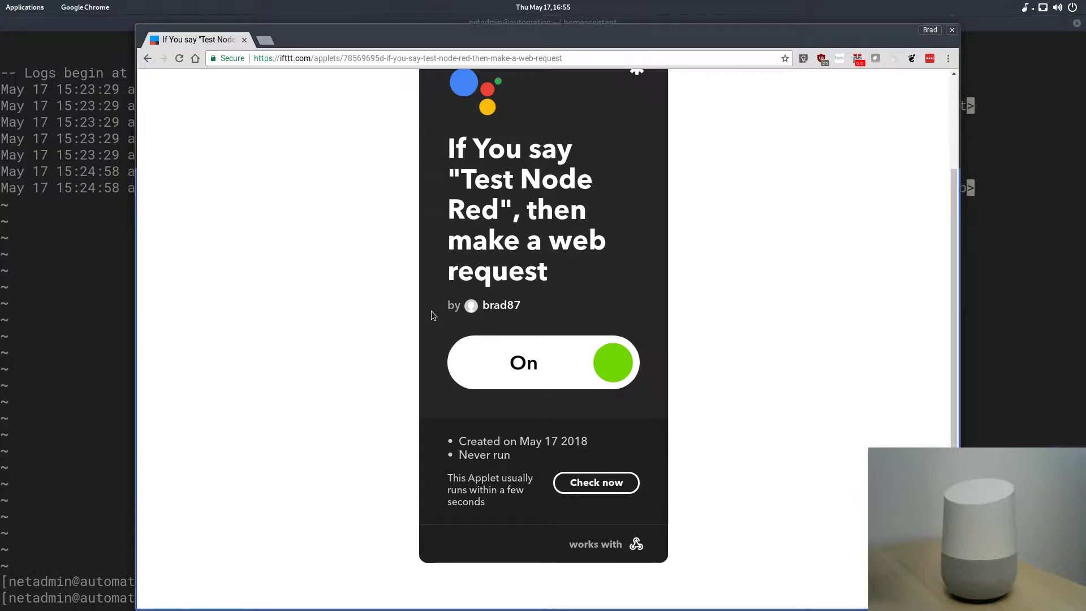
{"action": "left_click", "coordinate": [317, 59]}
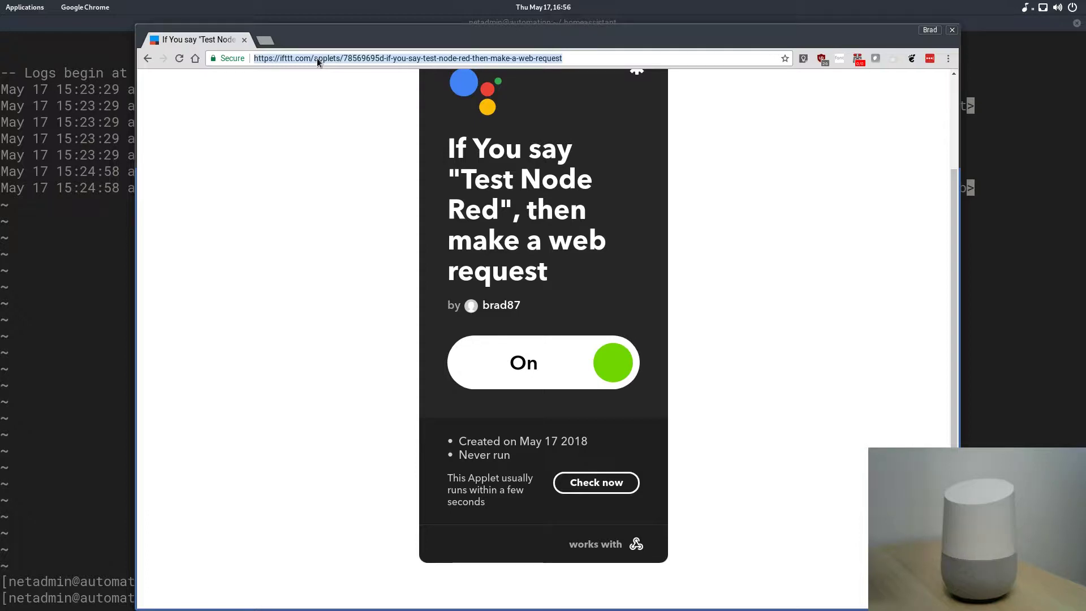
{"action": "key", "text": "super"}
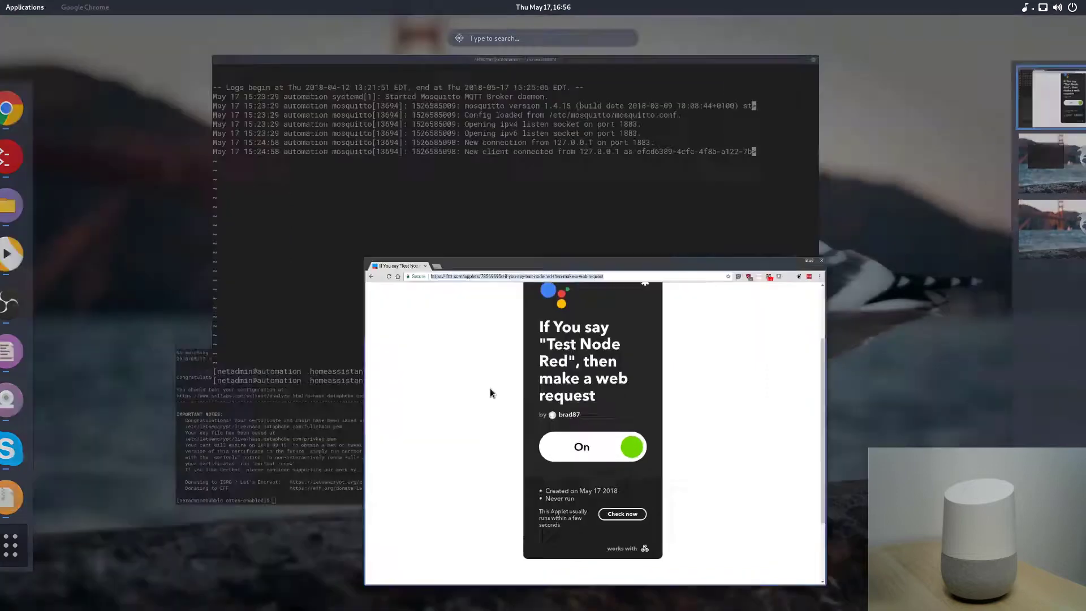
Step: Go to the Node-RED editor at automation.dataphobe.local in Chrome
{"action": "left_click", "coordinate": [490, 388]}
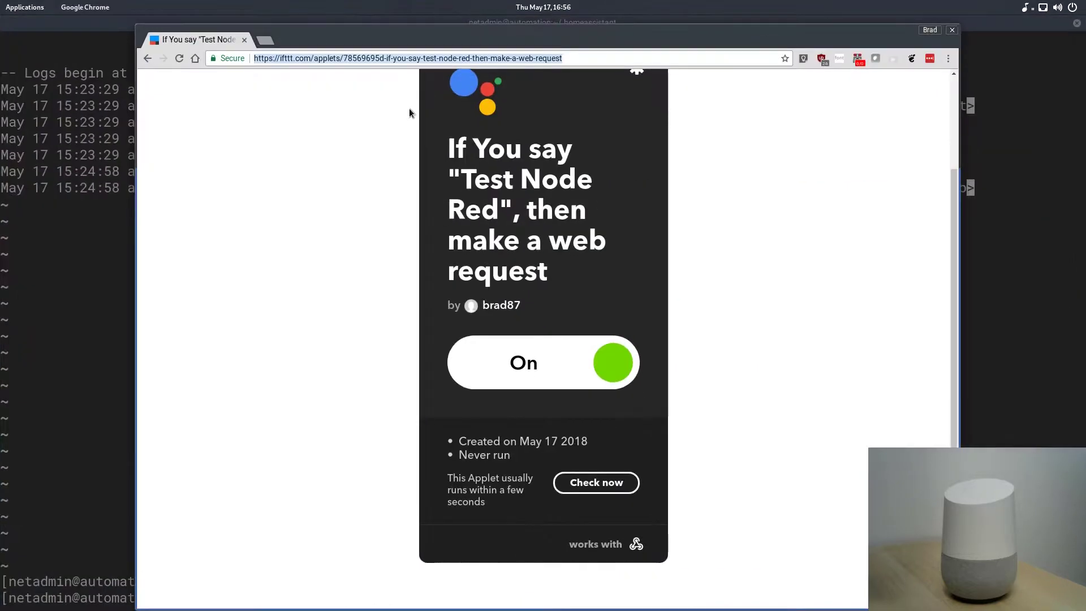
{"action": "type", "text": "auto"}
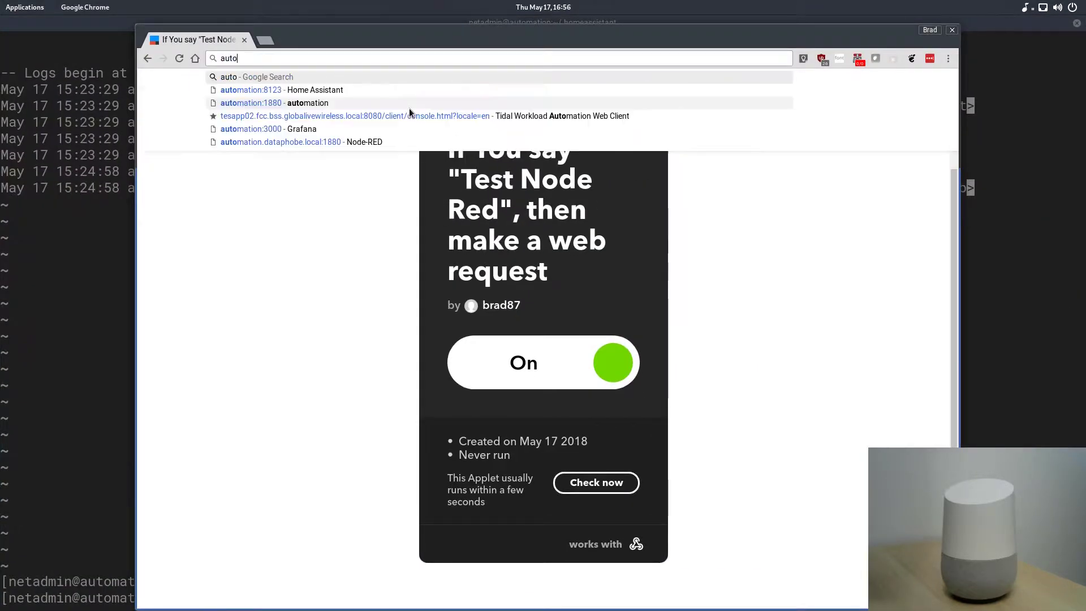
{"action": "type", "text": "mation."}
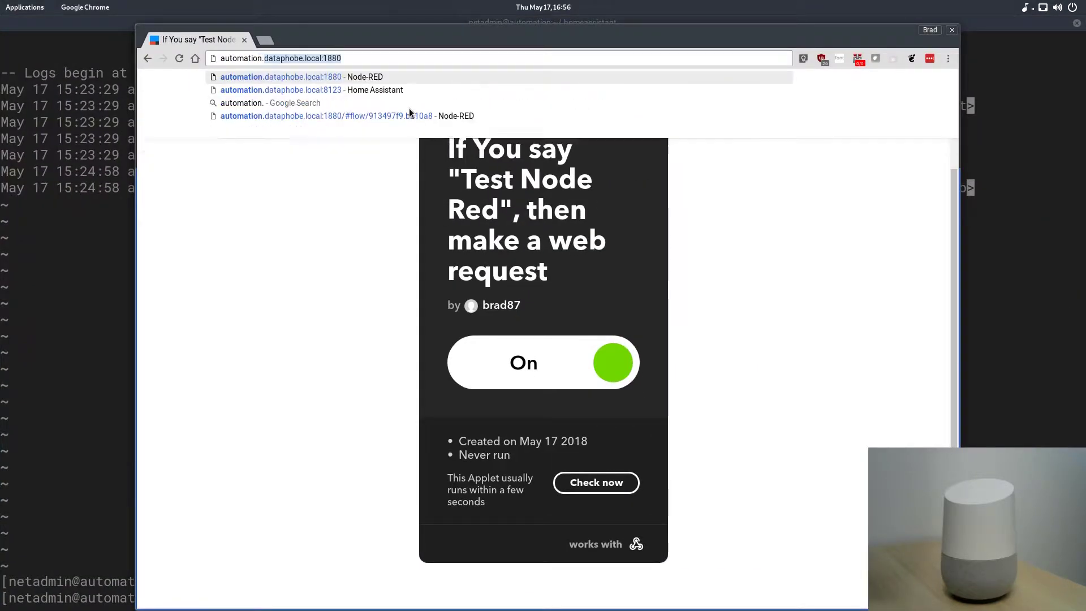
{"action": "type", "text": "dataphobe.loca"}
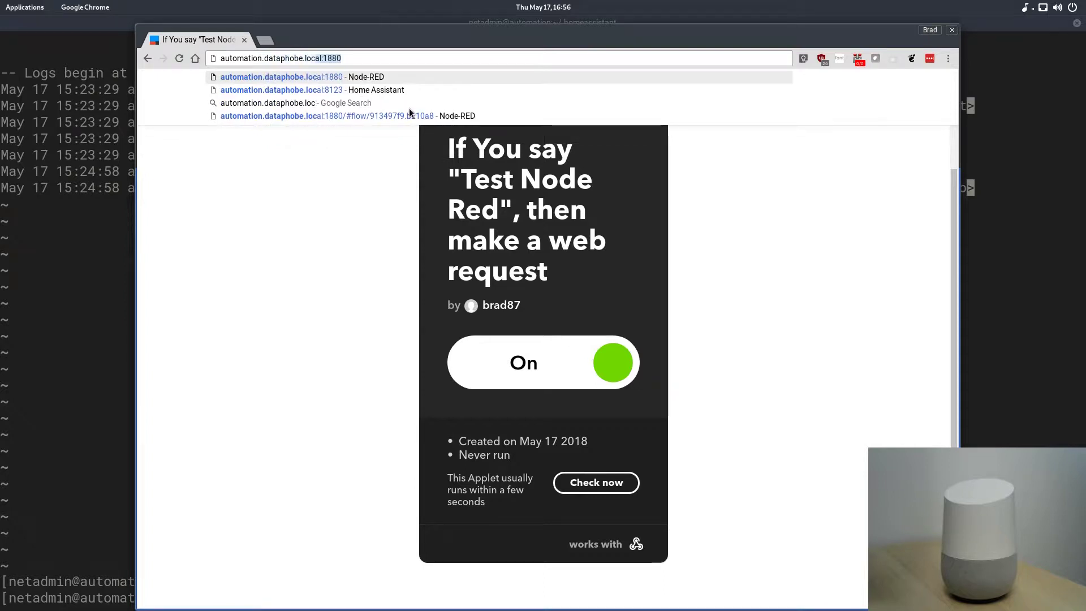
{"action": "left_click", "coordinate": [409, 111]}
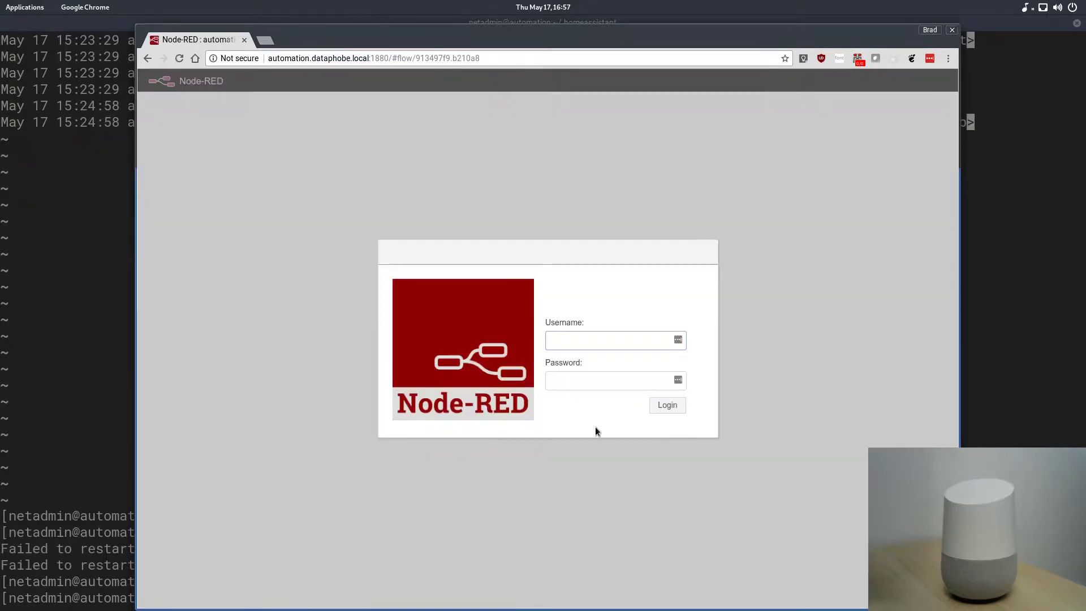
Step: Log in with the username and password, dismiss the password prompts, and show the debug panel
{"action": "type", "text": "netadmin"}
{"action": "key", "text": "Tab"}
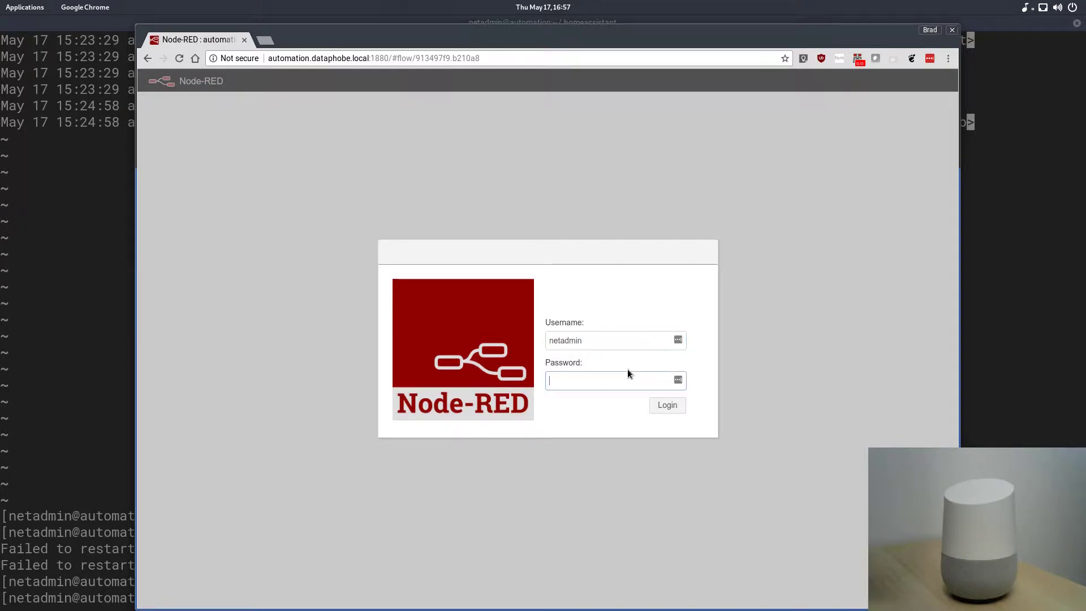
{"action": "type", "text": "••••••••"}
{"action": "key", "text": "Return"}
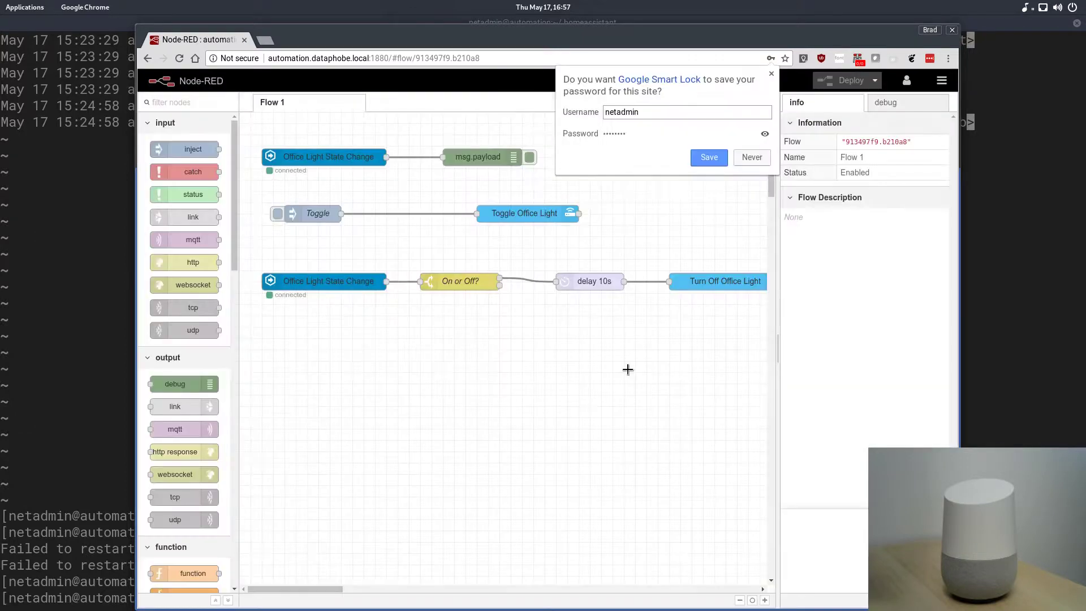
{"action": "left_click", "coordinate": [707, 157]}
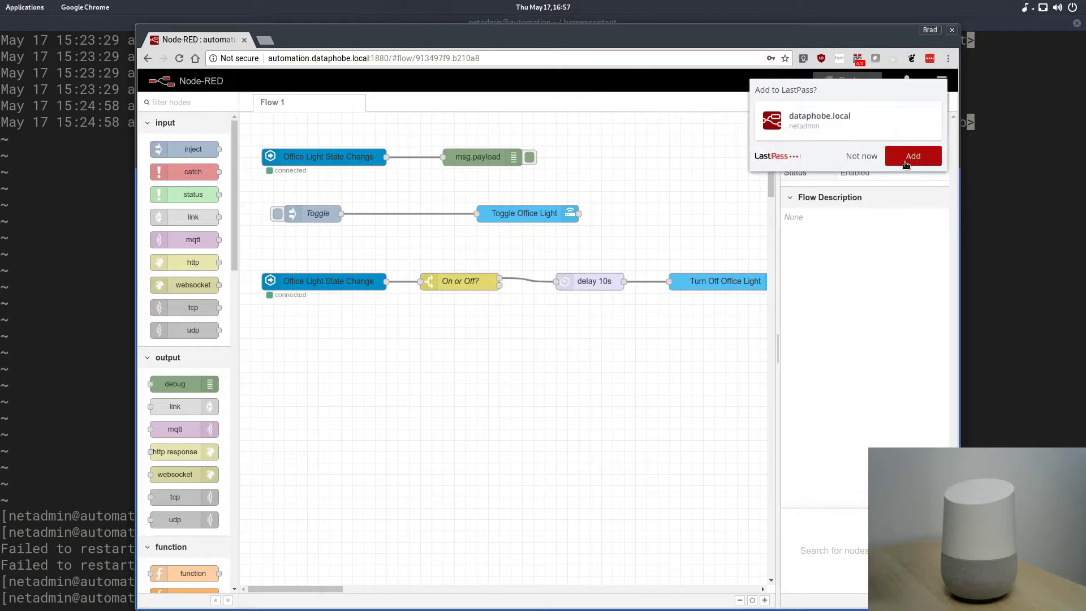
{"action": "left_click", "coordinate": [865, 156]}
{"action": "left_click", "coordinate": [917, 101]}
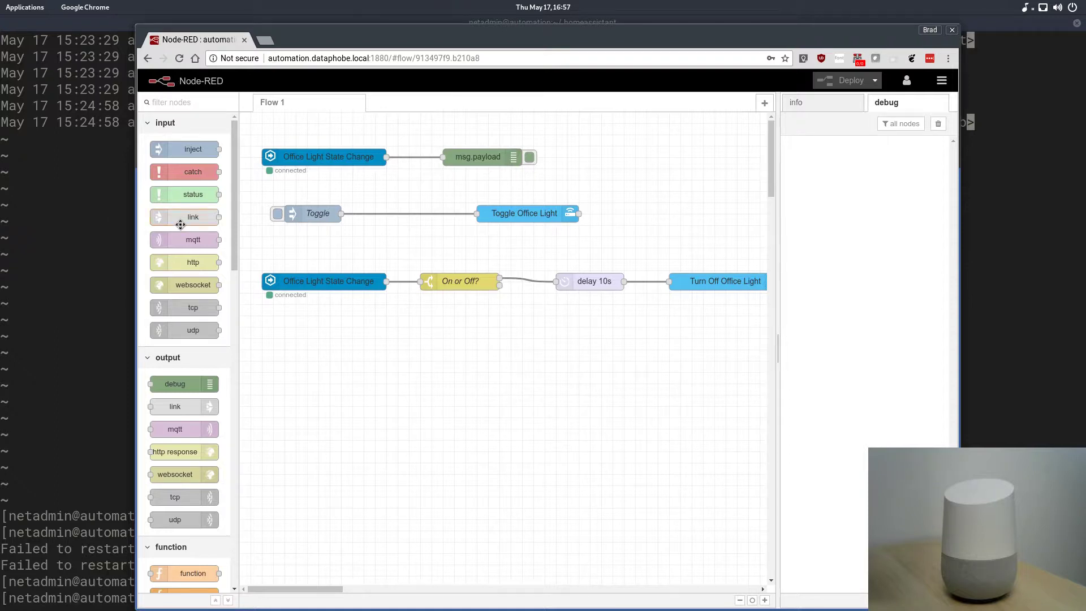
Step: Drop an mqtt input node below Flow 1's existing flows and open its edit panel
{"action": "left_click_drag", "start_coordinate": [168, 240], "coordinate": [279, 339]}
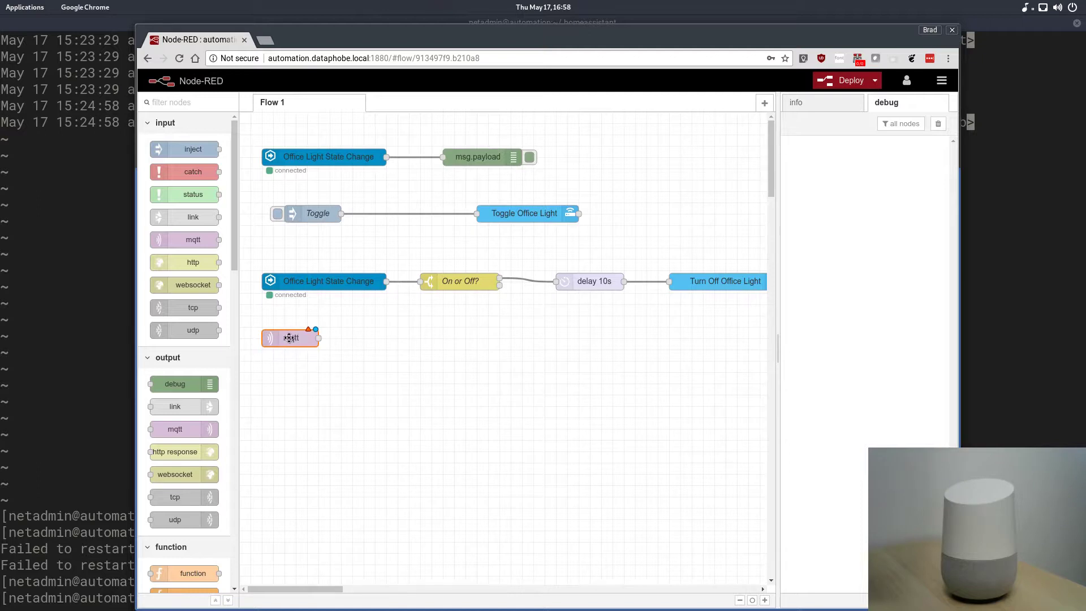
{"action": "double_click", "coordinate": [296, 338]}
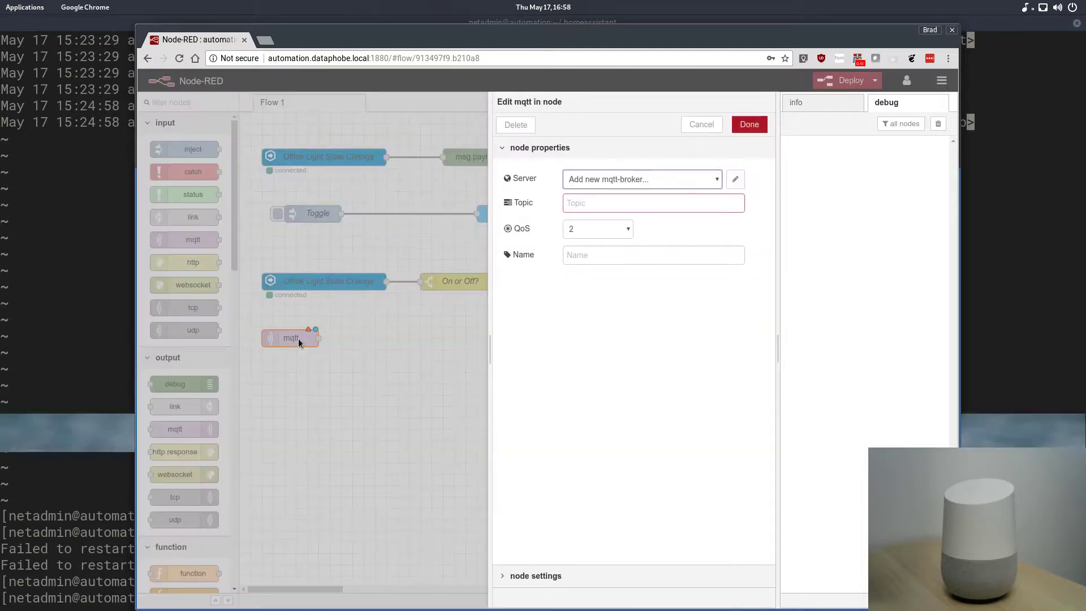
Step: Give the mqtt input node a new localhost broker and the topic test/youtube
{"action": "left_click", "coordinate": [735, 179]}
{"action": "left_click", "coordinate": [526, 212]}
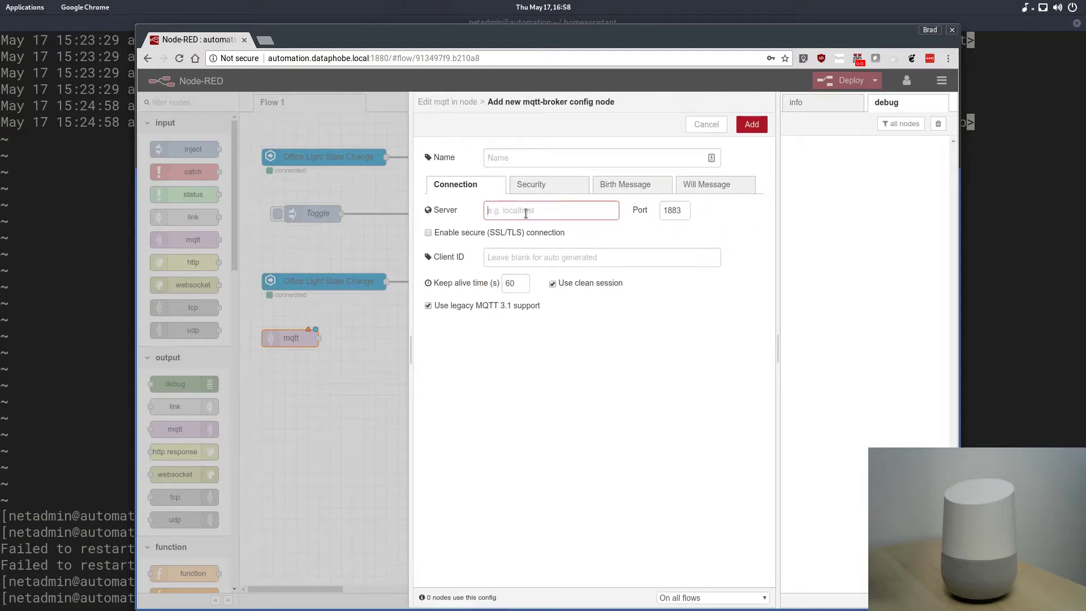
{"action": "type", "text": "localhost"}
{"action": "left_click", "coordinate": [751, 124]}
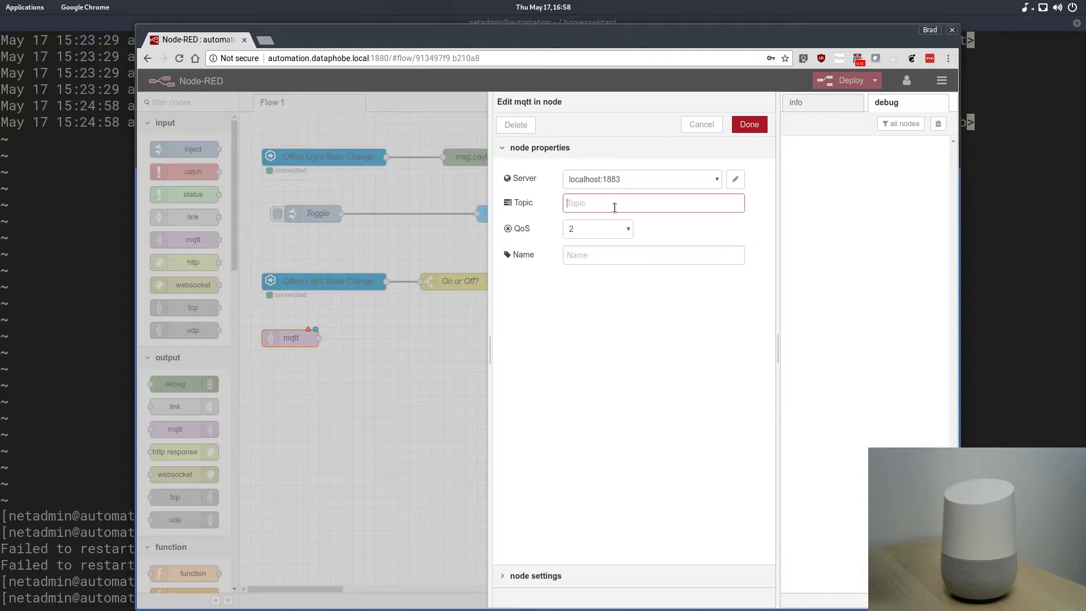
{"action": "type", "text": "test/youtube"}
{"action": "left_click", "coordinate": [750, 127]}
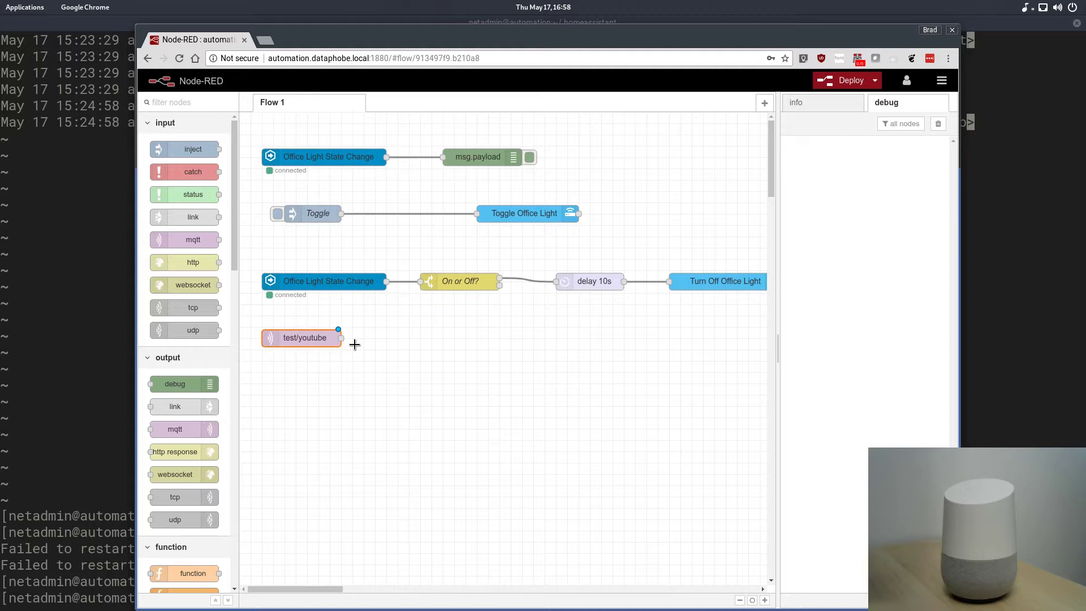
{"action": "left_click", "coordinate": [491, 160]}
Step: Replace the office light's msg.payload debug node with one wired to test/youtube, then deploy
{"action": "key", "text": "Delete"}
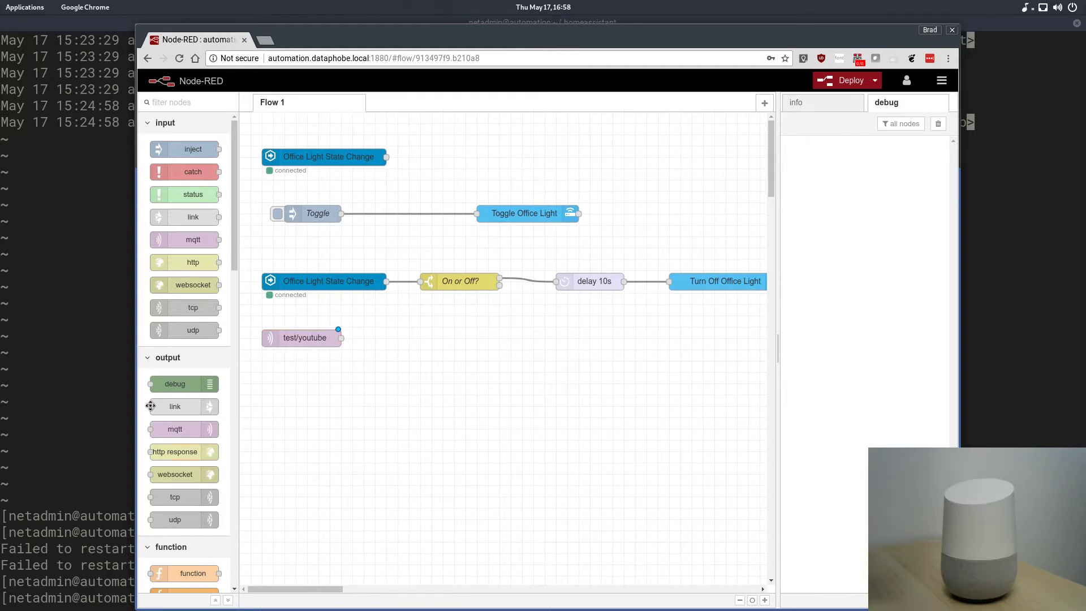
{"action": "left_click_drag", "start_coordinate": [182, 376], "coordinate": [425, 330]}
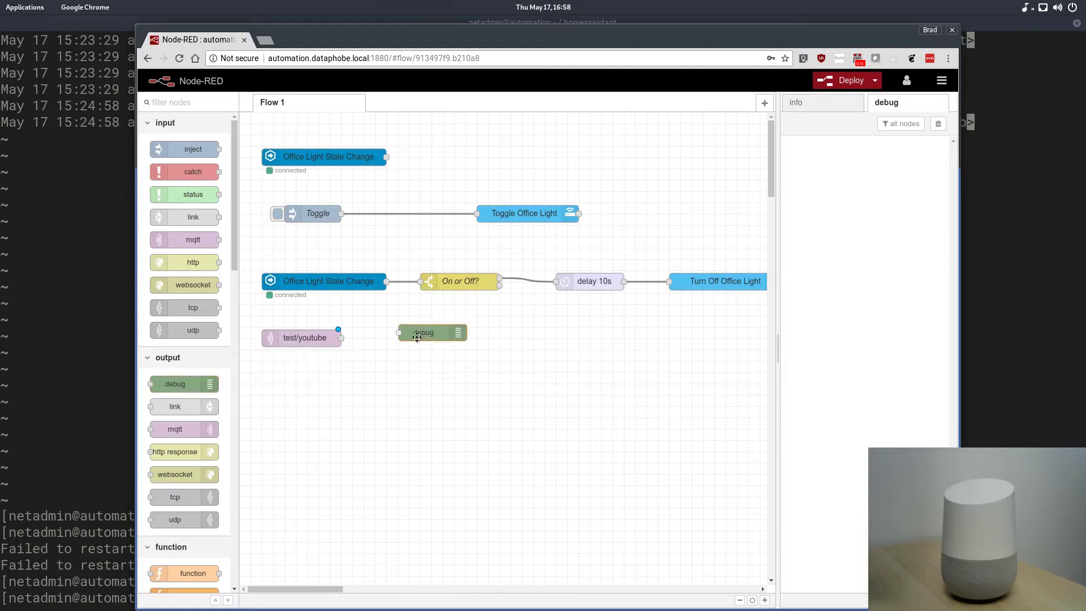
{"action": "left_click_drag", "start_coordinate": [341, 338], "coordinate": [392, 337]}
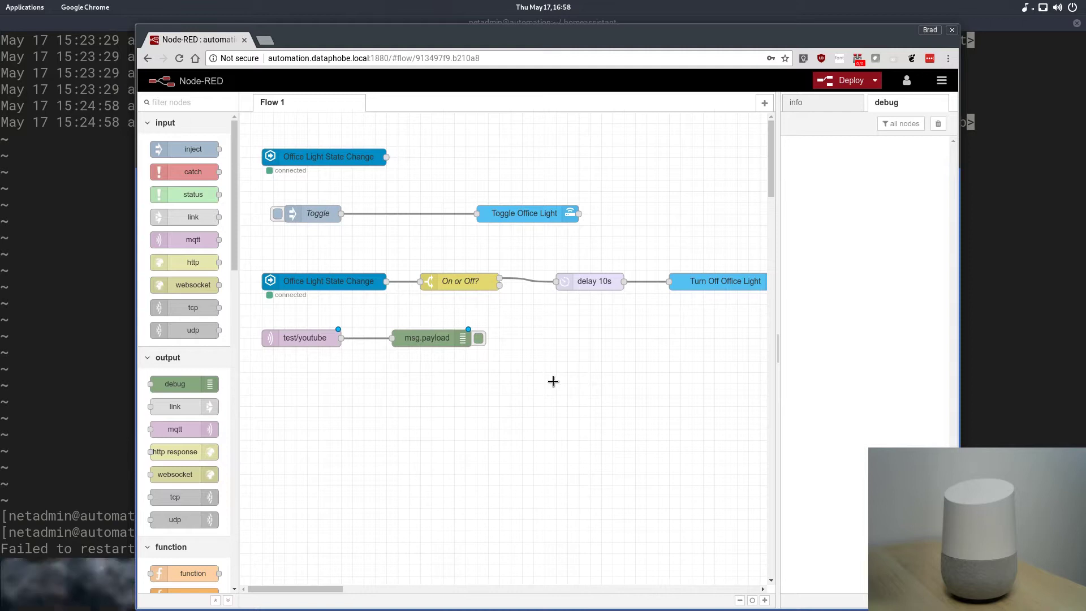
{"action": "left_click", "coordinate": [846, 81]}
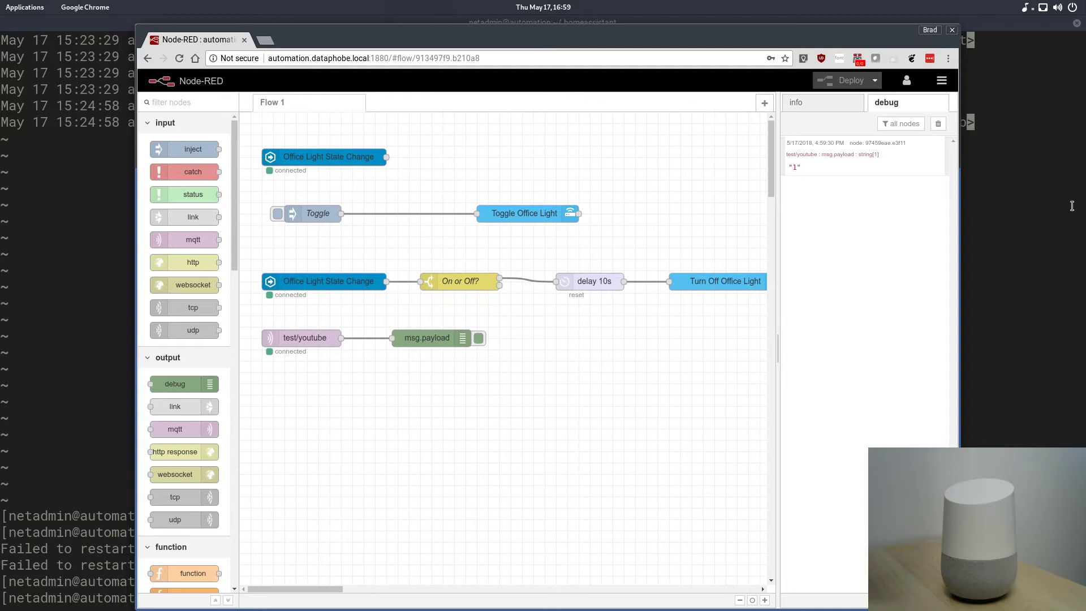
Step: Watch the debug panel for the test/youtube message with payload '1'
{"action": "mouse_move", "coordinate": [817, 159]}
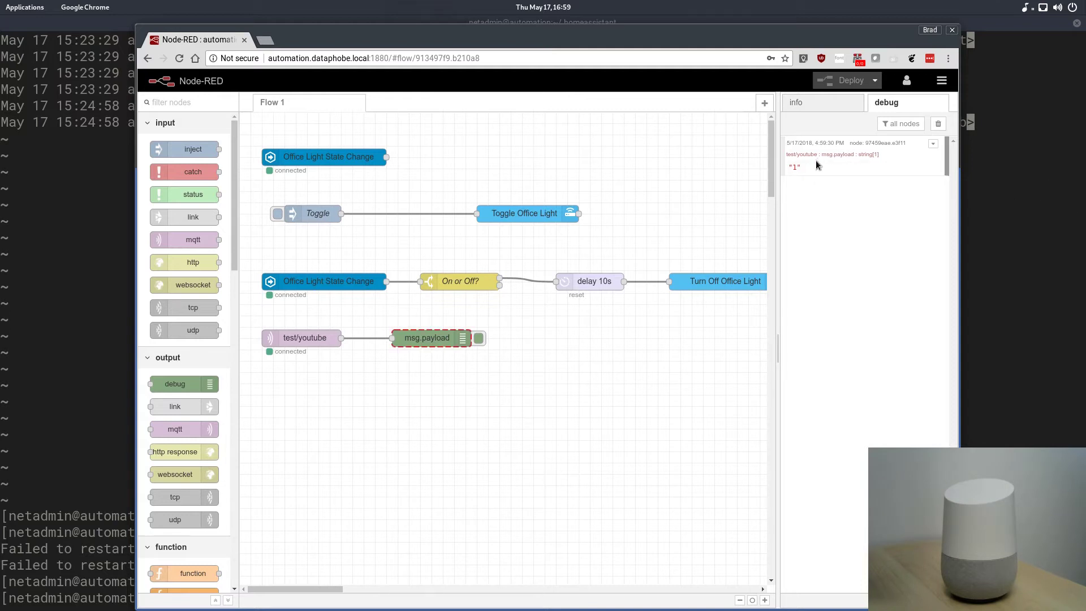